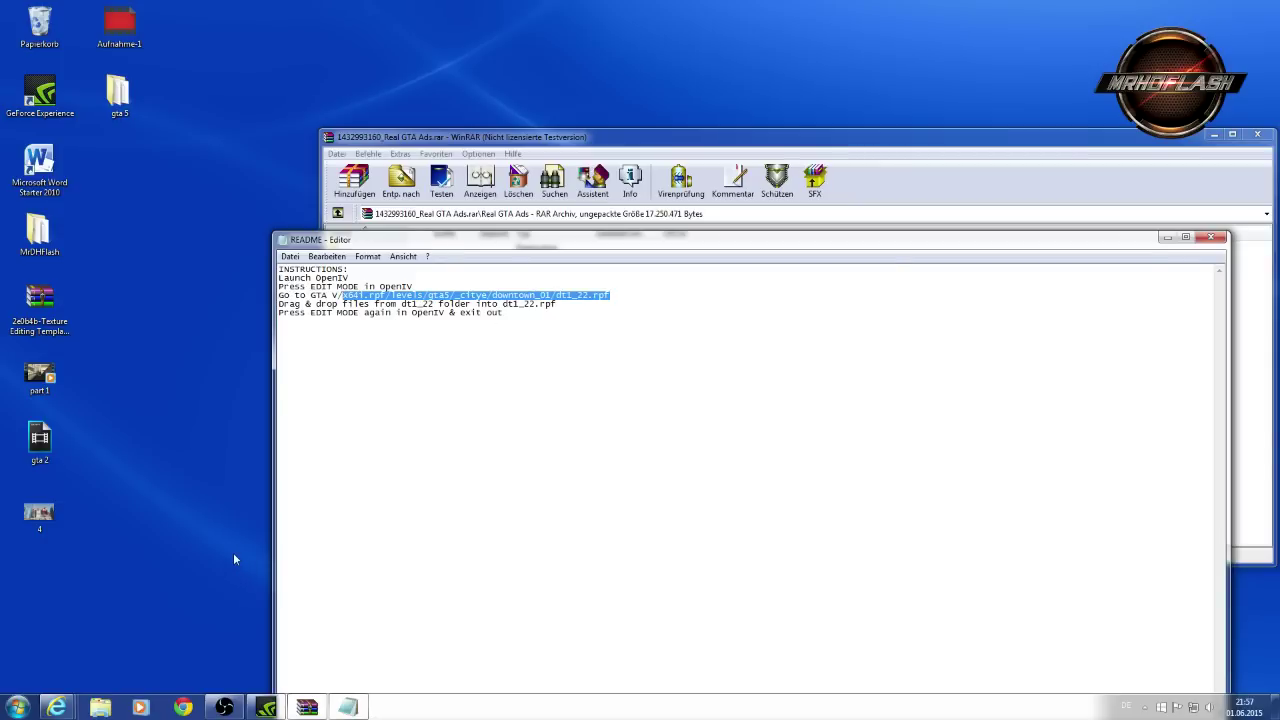
Step: Launch OpenIV as administrator and choose the Windows version of Grand Theft Auto V
{"action": "left_click", "coordinate": [27, 712]}
{"action": "left_click", "coordinate": [95, 367]}
{"action": "right_click", "coordinate": [95, 367]}
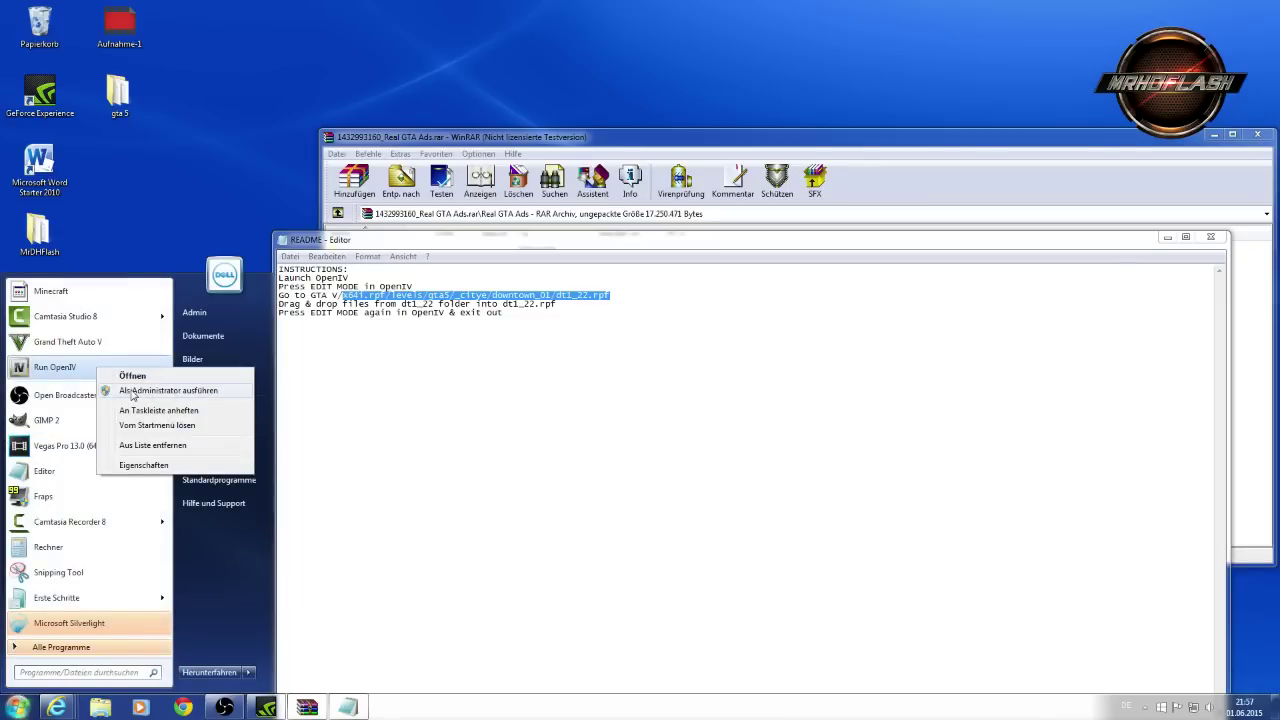
{"action": "left_click", "coordinate": [134, 391]}
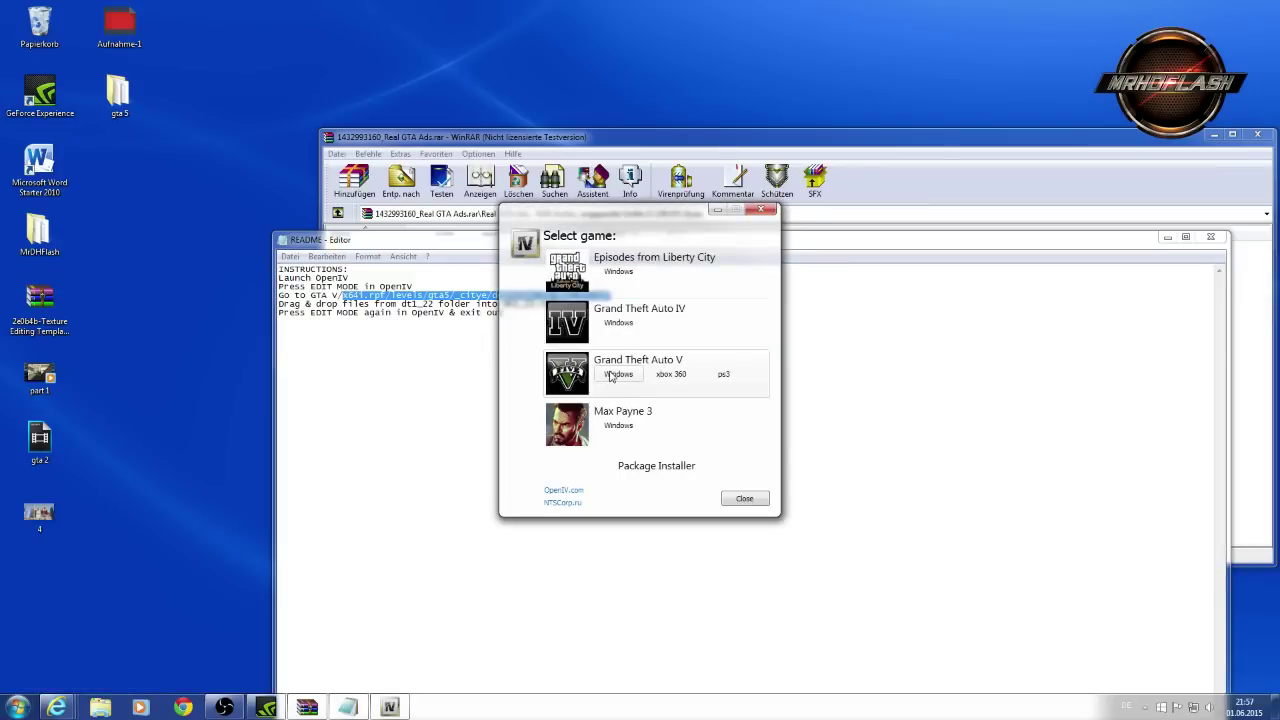
{"action": "left_click", "coordinate": [618, 374]}
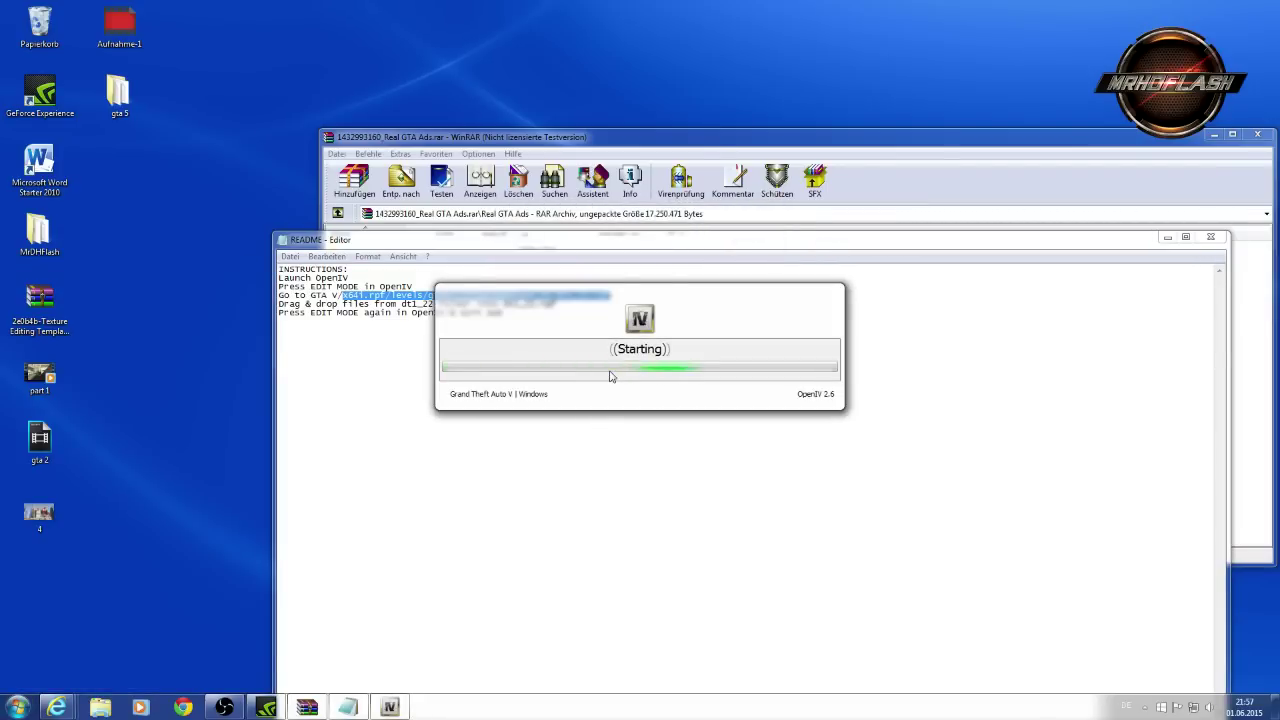
Step: Enable edit mode for the GTA V files and confirm the prompt
{"action": "left_click_drag", "start_coordinate": [686, 168], "coordinate": [581, 353]}
{"action": "left_click", "coordinate": [589, 368]}
{"action": "left_click", "coordinate": [688, 398]}
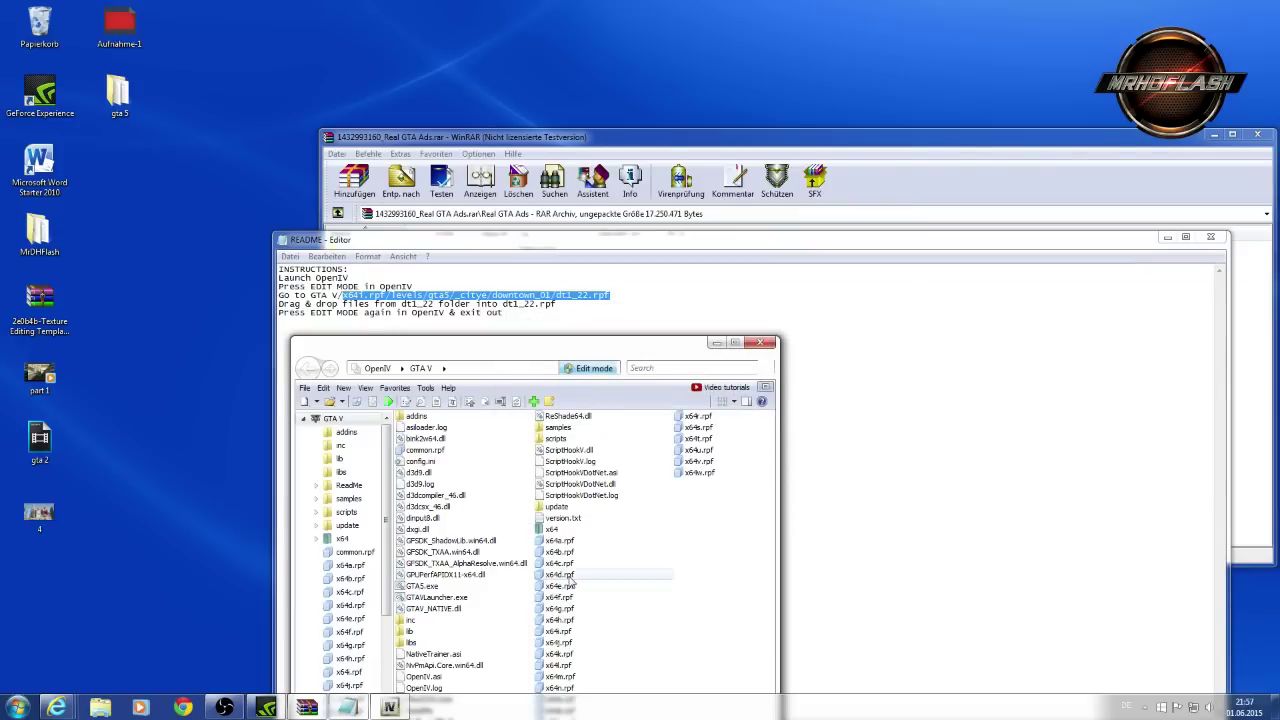
Step: Open the archive dt1_22.rpf in x64i.rpf/levels/gta5/_citye/downtown_01
{"action": "left_click", "coordinate": [561, 632]}
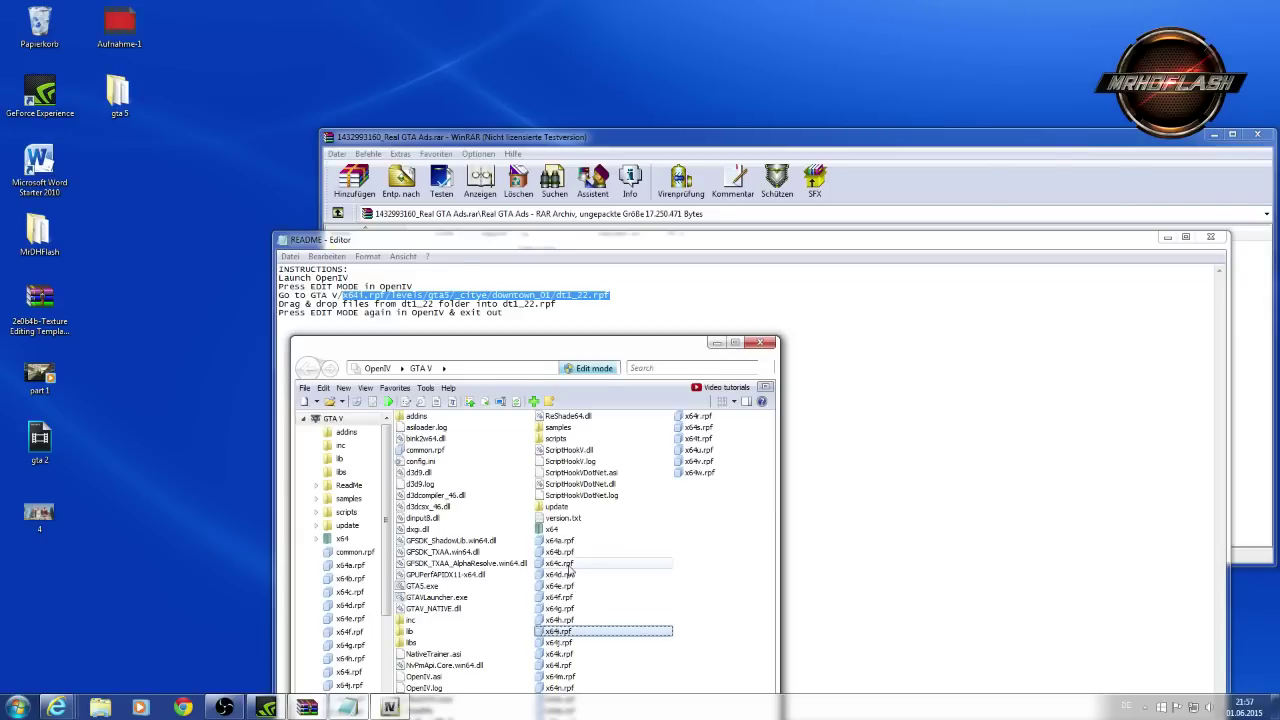
{"action": "double_click", "coordinate": [561, 632]}
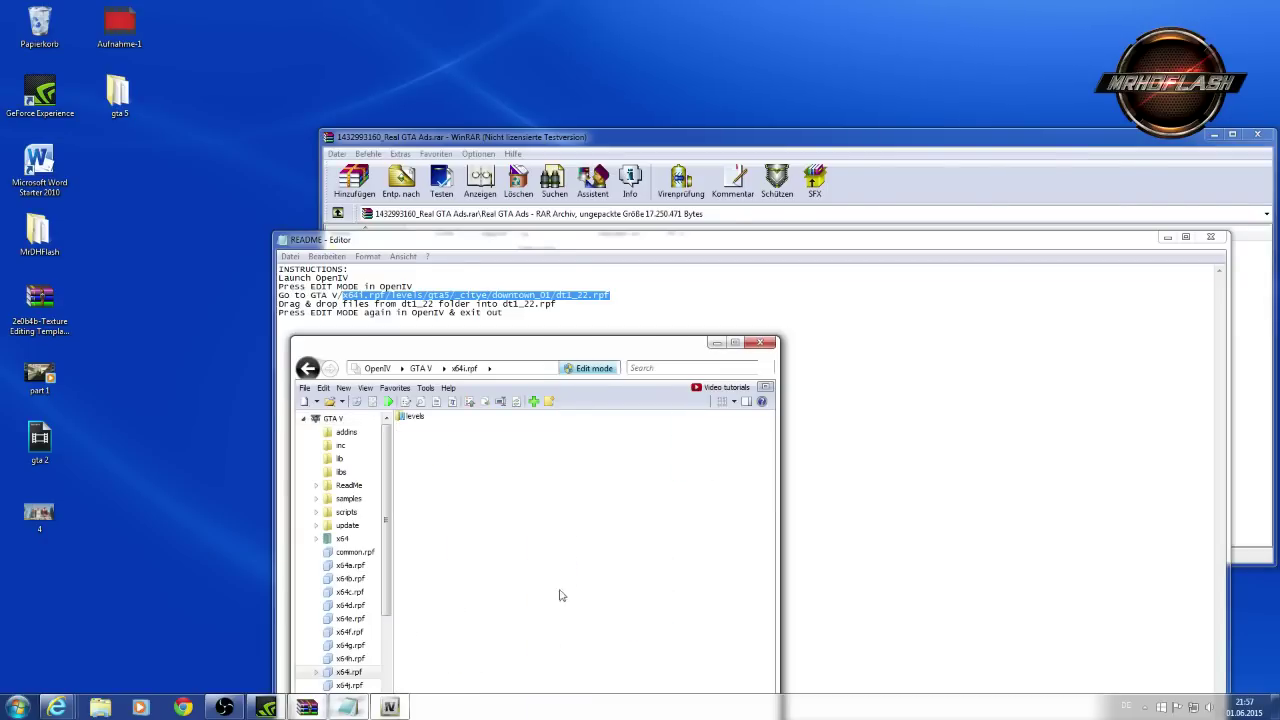
{"action": "double_click", "coordinate": [408, 416]}
{"action": "double_click", "coordinate": [410, 416]}
{"action": "double_click", "coordinate": [415, 451]}
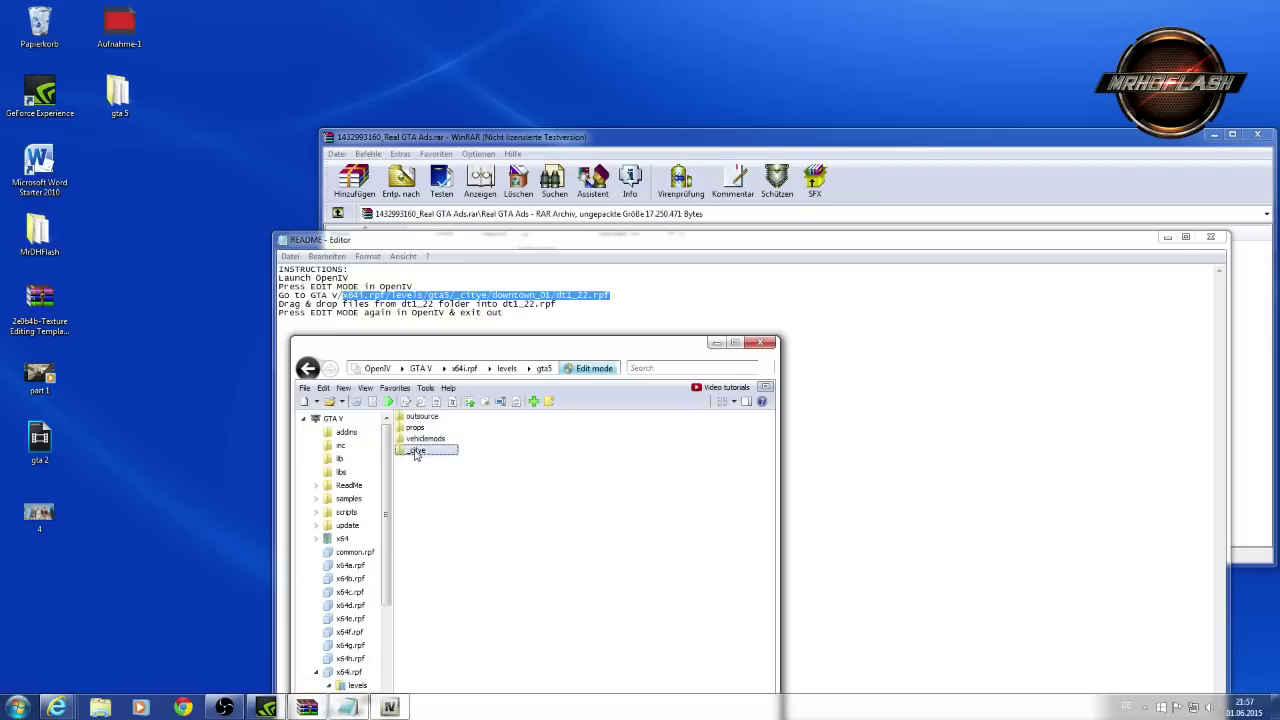
{"action": "left_click", "coordinate": [428, 428]}
{"action": "double_click", "coordinate": [428, 428]}
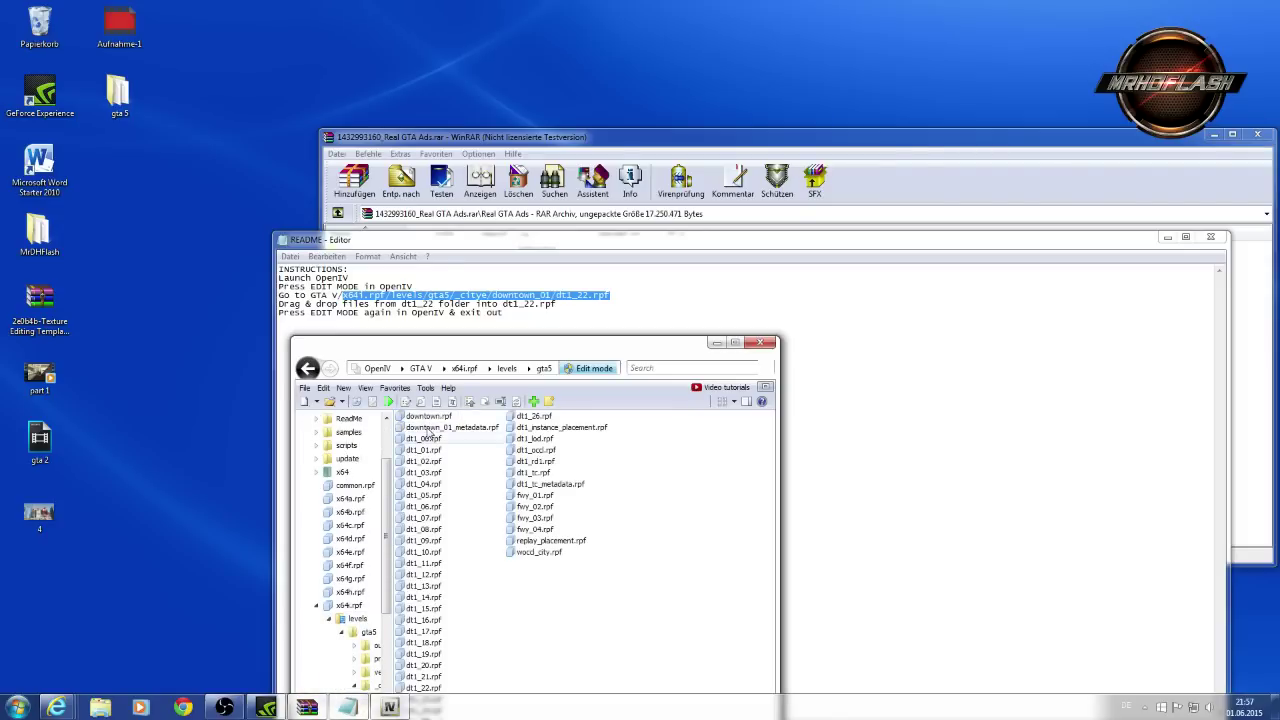
{"action": "left_click_drag", "start_coordinate": [580, 354], "coordinate": [584, 267]}
{"action": "left_click", "coordinate": [429, 601]}
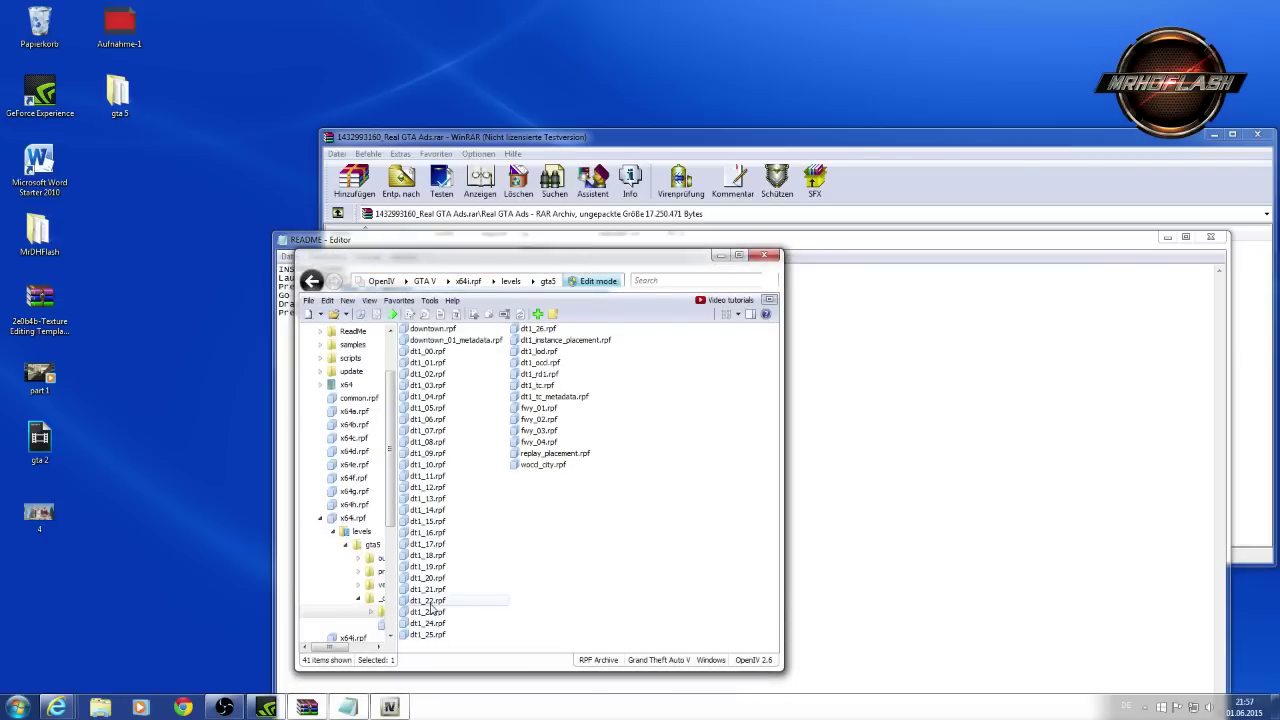
{"action": "double_click", "coordinate": [429, 601]}
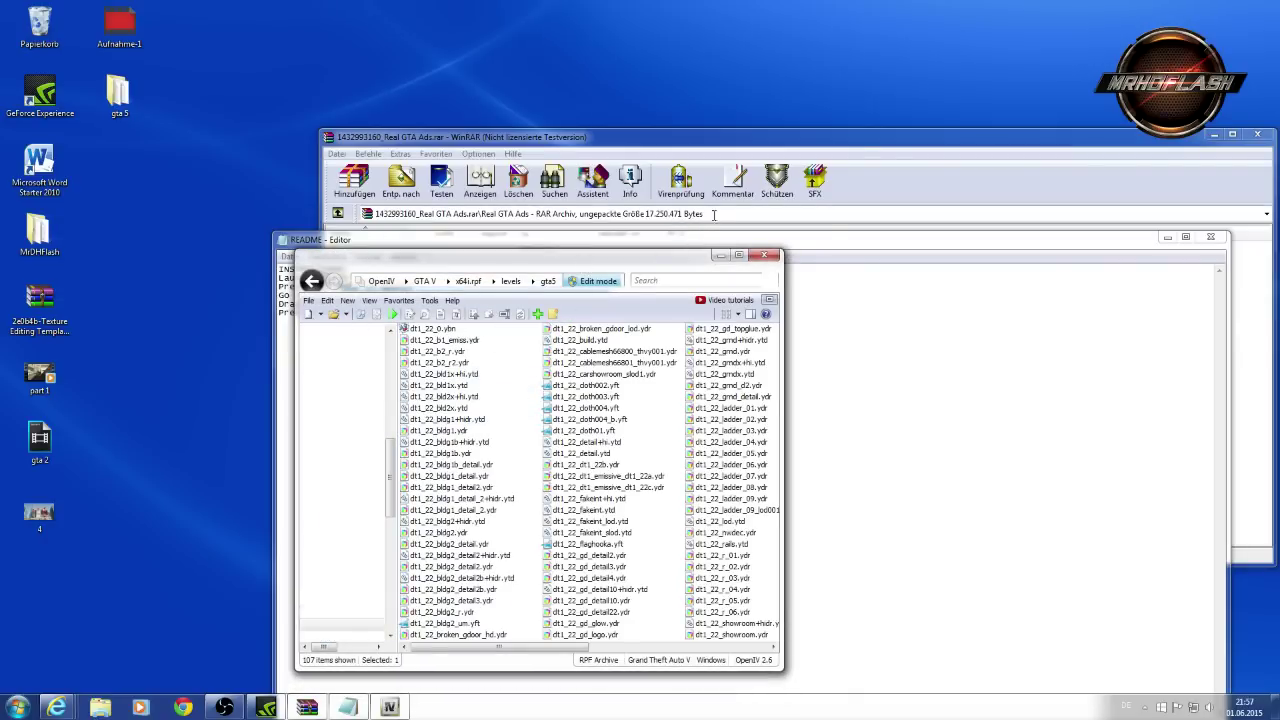
Step: Close the README and create a new desktop folder named "GTA 5 Werbeplakaten"
{"action": "left_click", "coordinate": [1210, 236]}
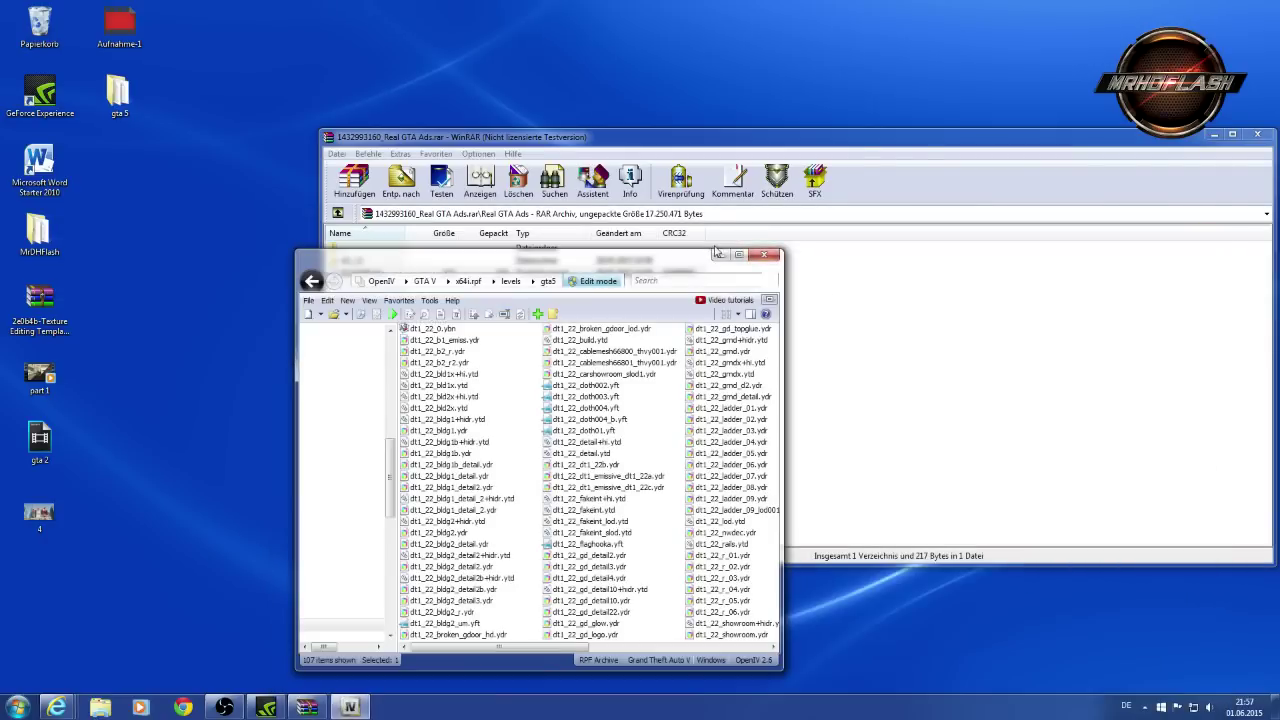
{"action": "left_click_drag", "start_coordinate": [681, 265], "coordinate": [817, 287]}
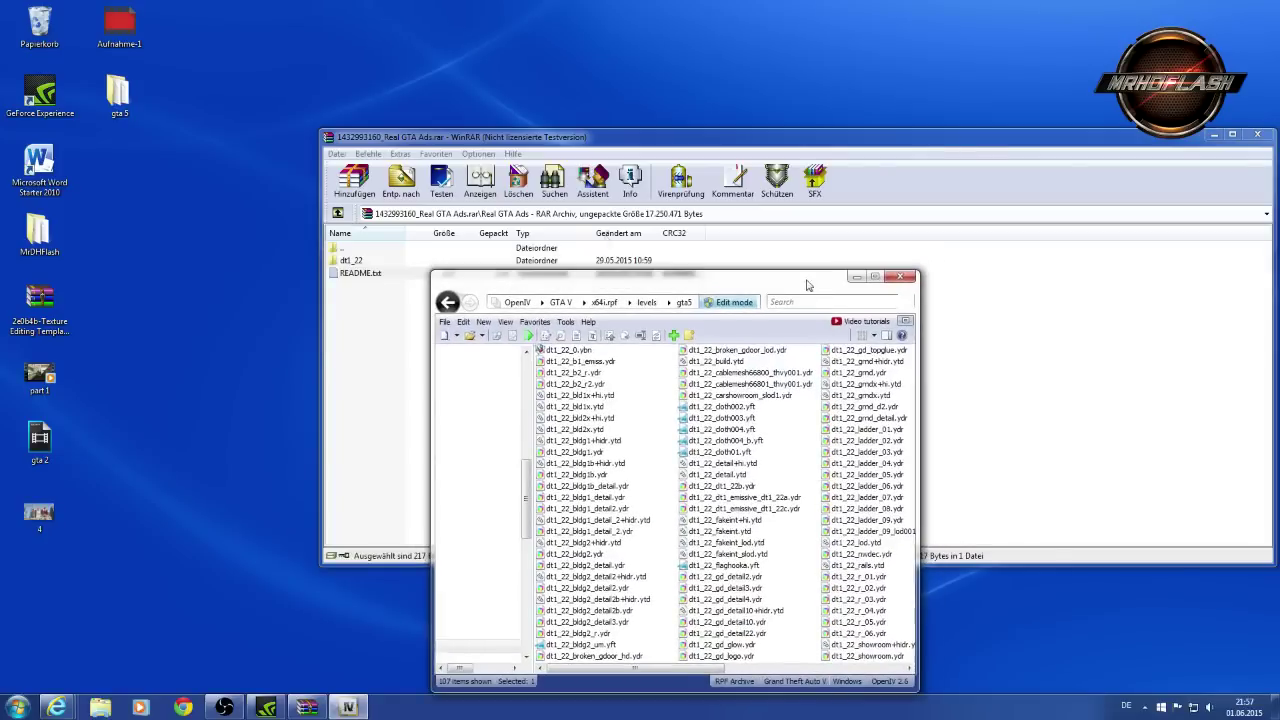
{"action": "right_click", "coordinate": [374, 66]}
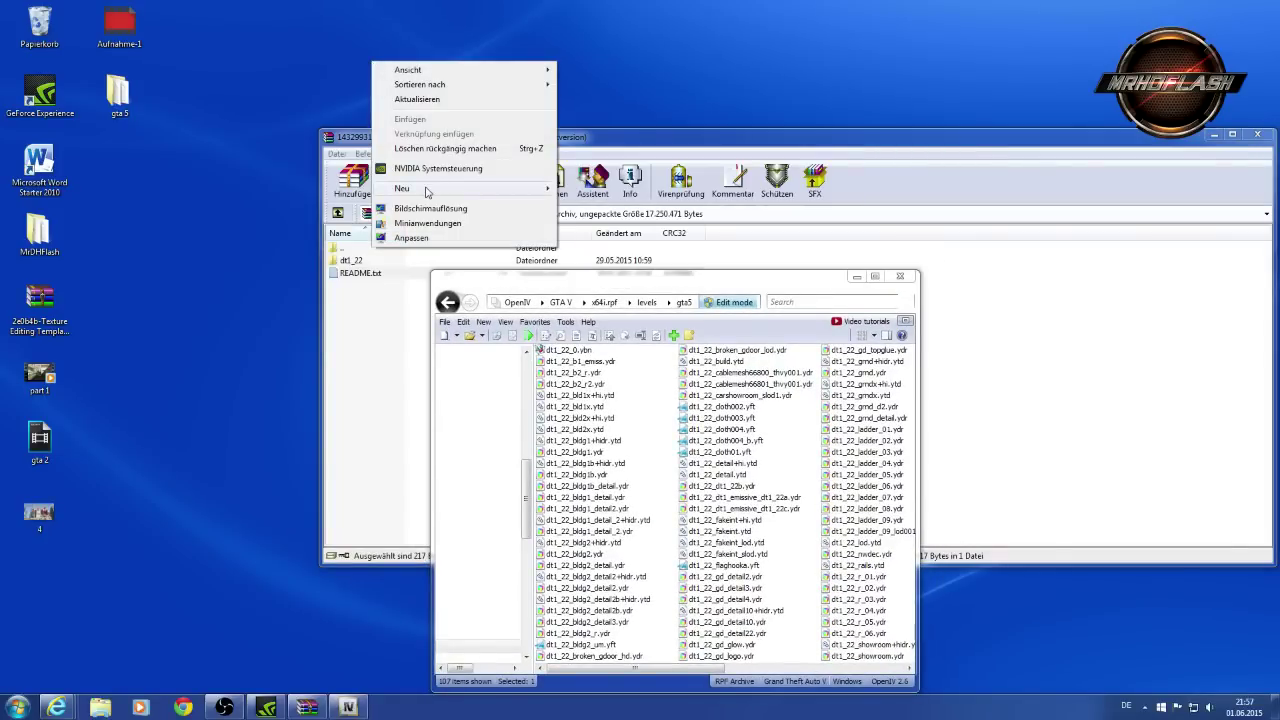
{"action": "mouse_move", "coordinate": [436, 190]}
{"action": "left_click", "coordinate": [588, 188]}
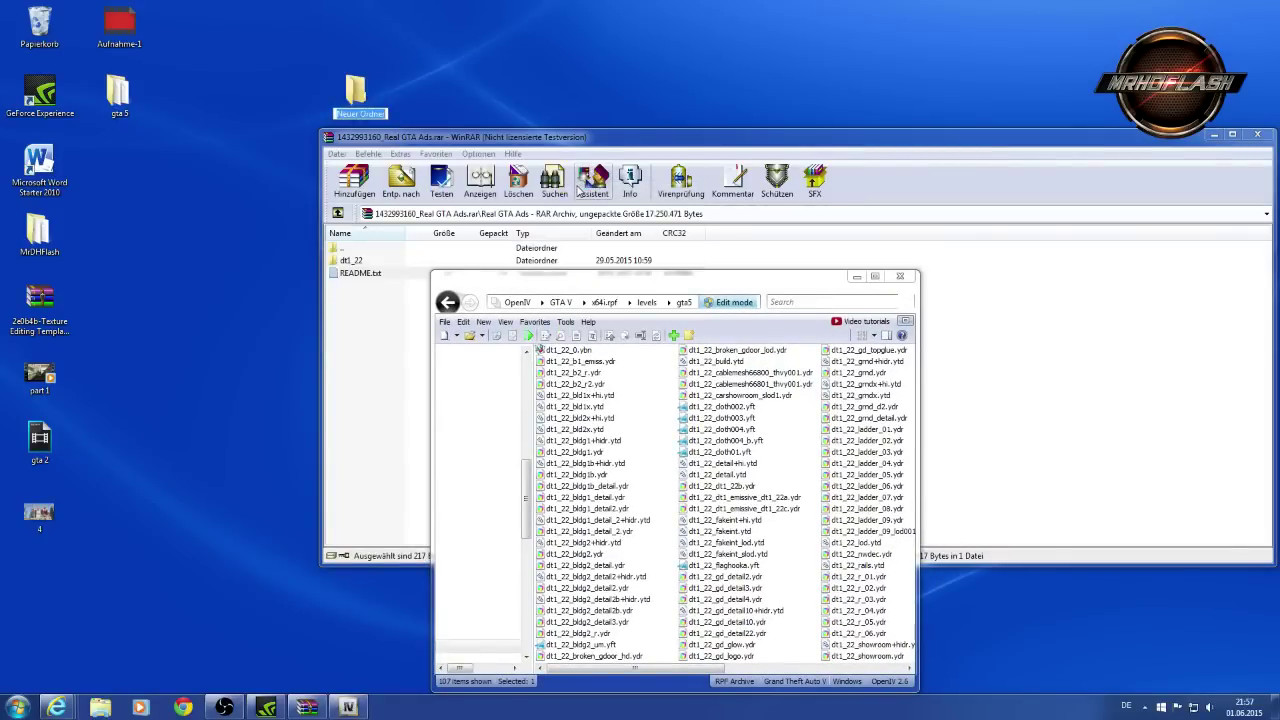
{"action": "type", "text": "GTA 5 Werbeplakaten"}
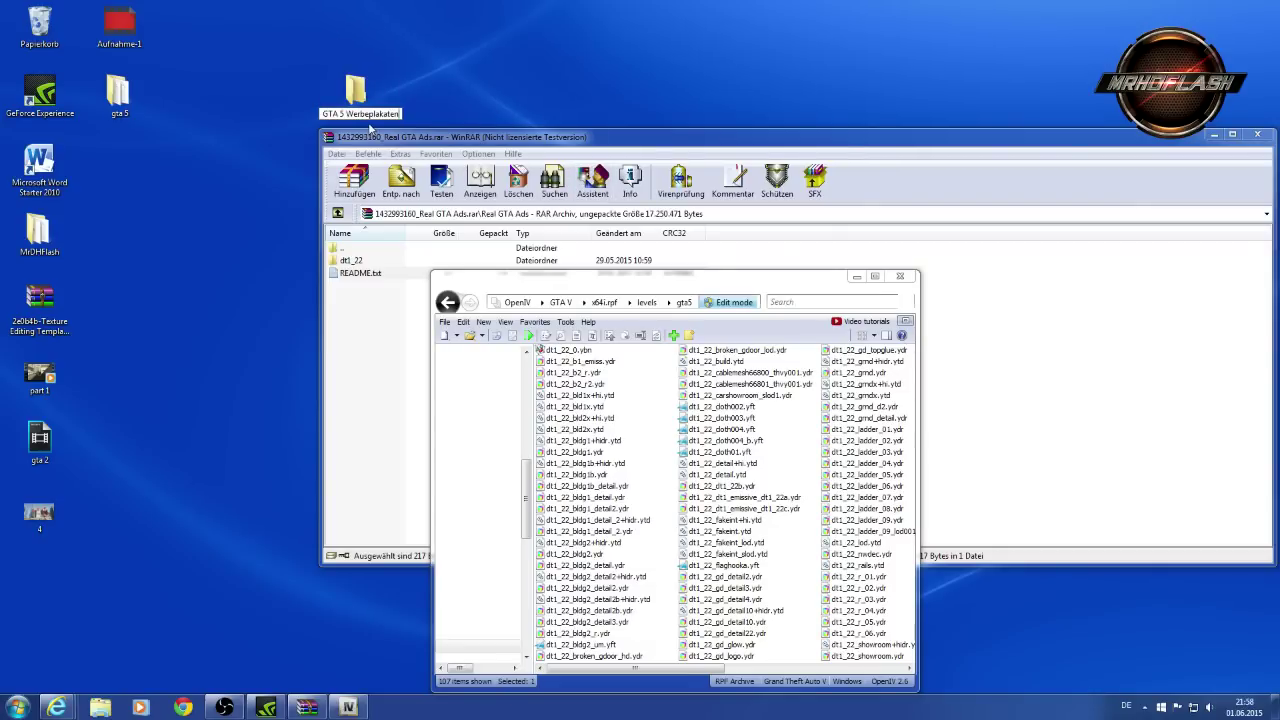
{"action": "key", "text": "Return"}
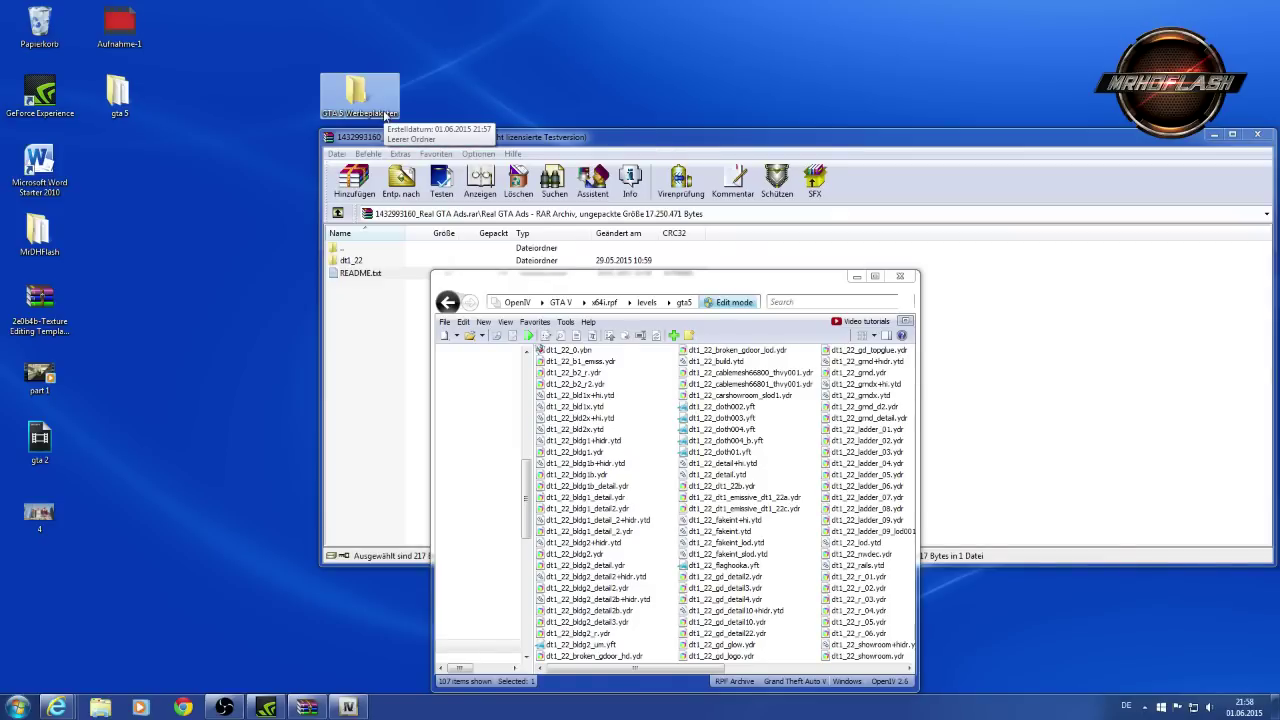
Step: Open the dt1_22 folder in the Real GTA Ads archive in WinRAR and extract dt1_22_lod.ytd to the desktop
{"action": "left_click_drag", "start_coordinate": [676, 287], "coordinate": [628, 315]}
{"action": "left_click", "coordinate": [370, 250]}
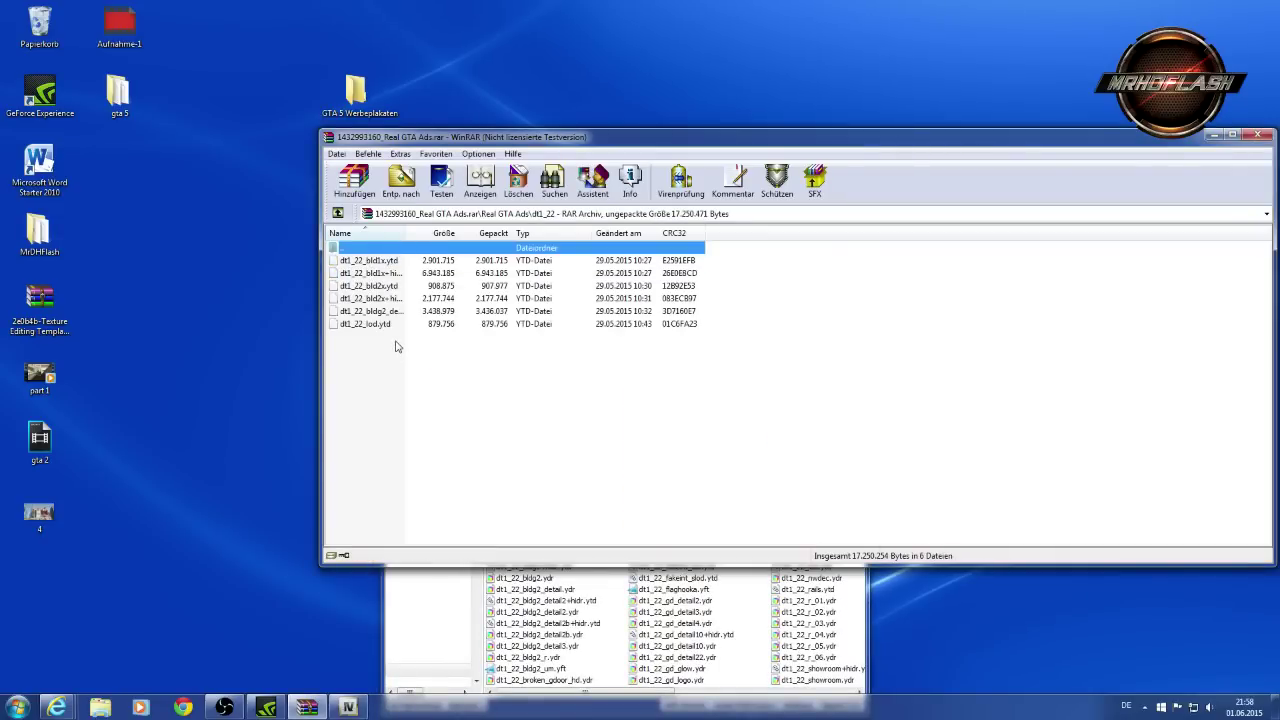
{"action": "left_click_drag", "start_coordinate": [388, 330], "coordinate": [275, 310]}
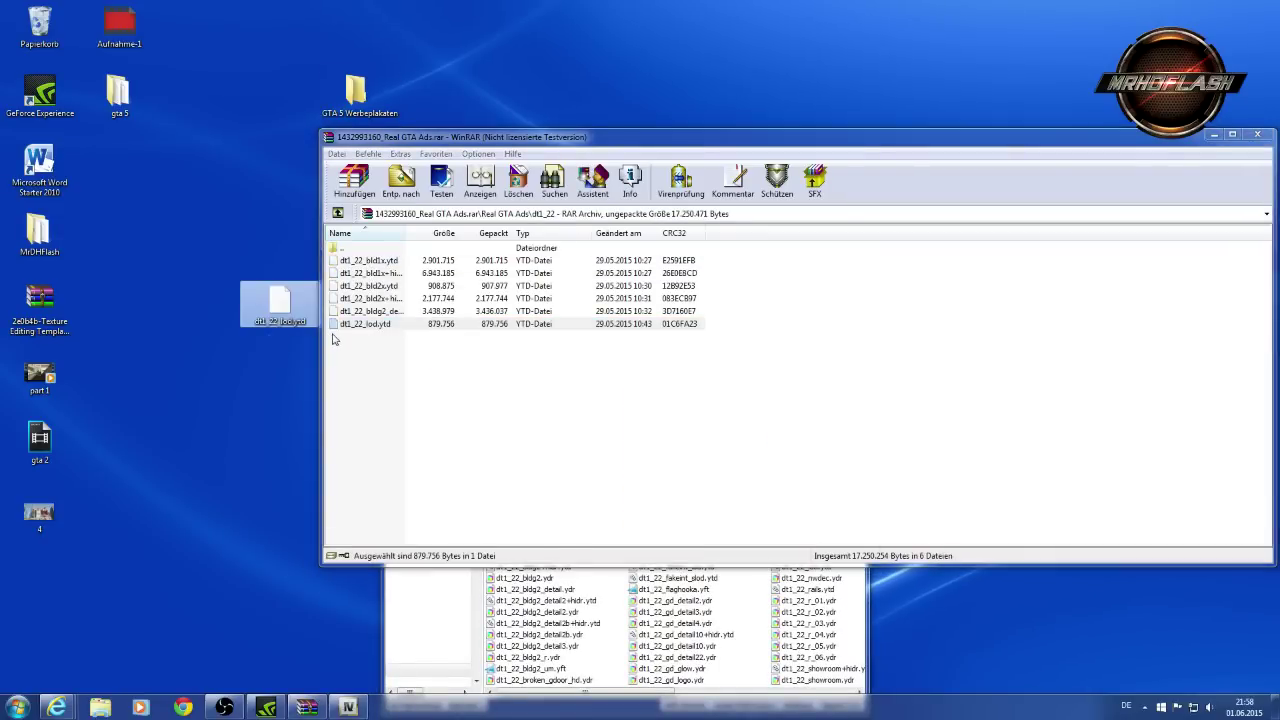
Step: Switch back to OpenIV and reopen dt1_22.rpf in x64i.rpf/levels/gta5/_citye/downtown_01
{"action": "left_click", "coordinate": [502, 591]}
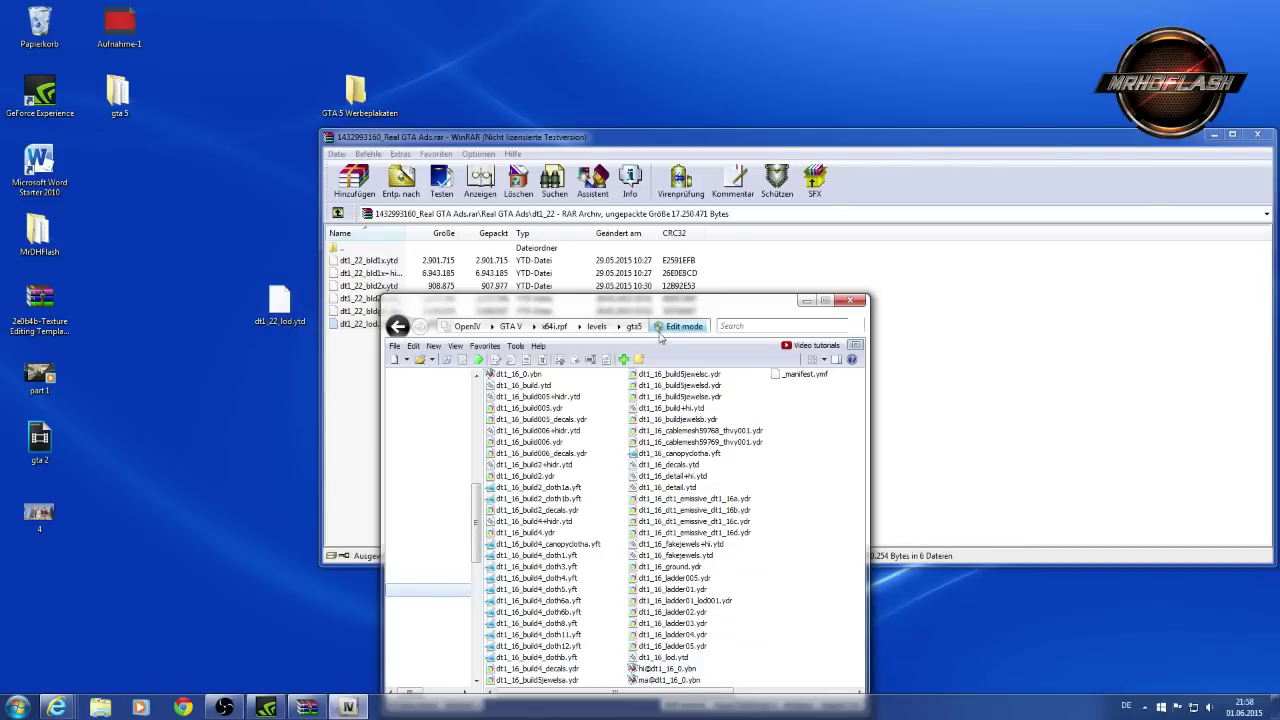
{"action": "left_click_drag", "start_coordinate": [668, 309], "coordinate": [680, 242]}
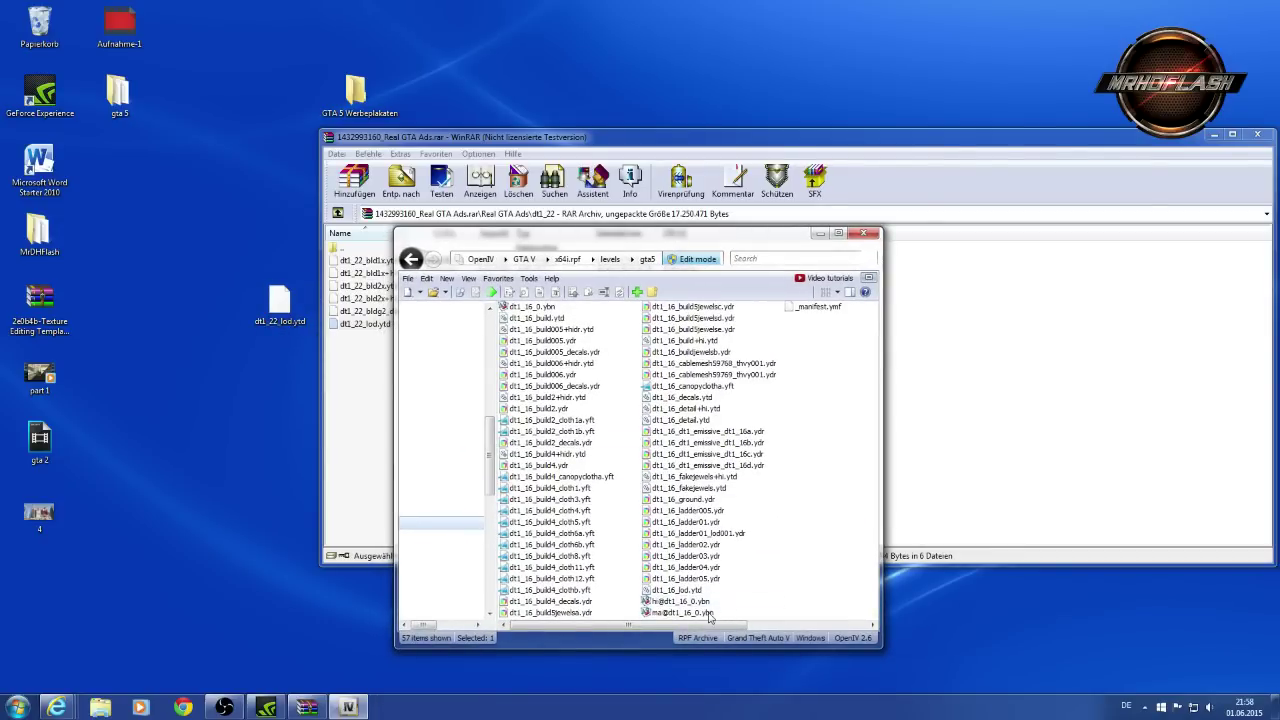
{"action": "left_click", "coordinate": [610, 259]}
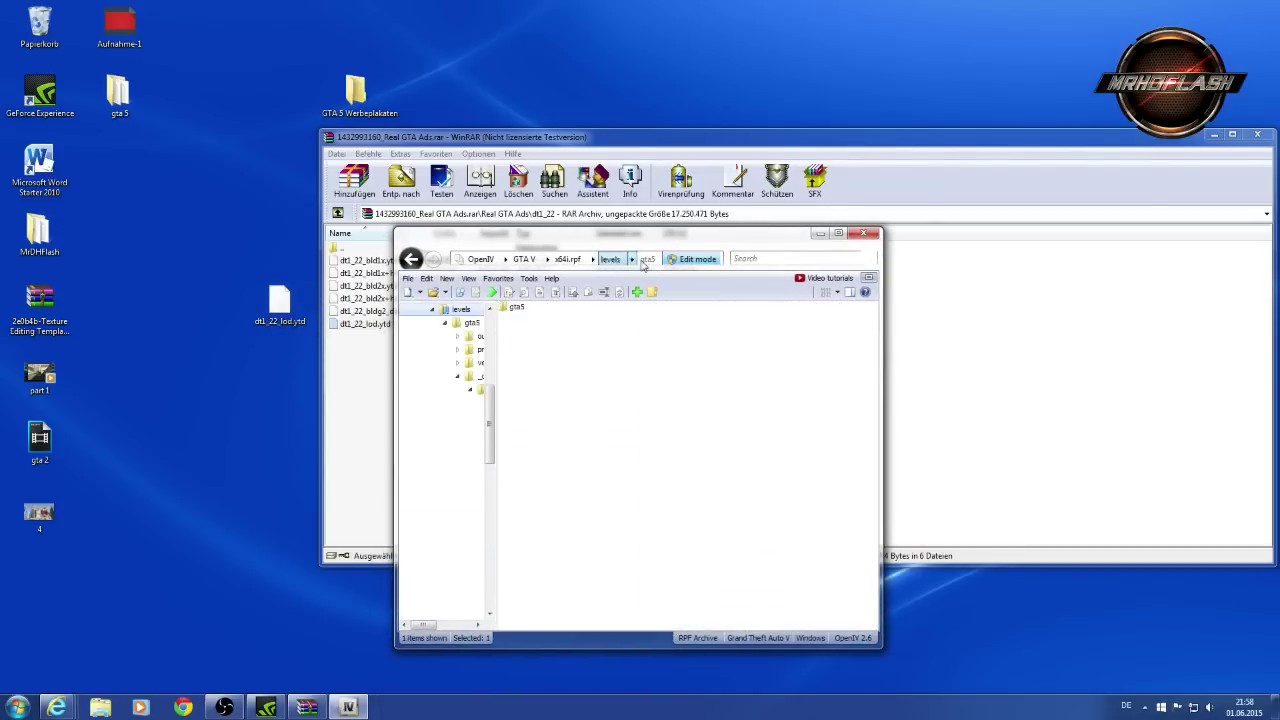
{"action": "double_click", "coordinate": [516, 307]}
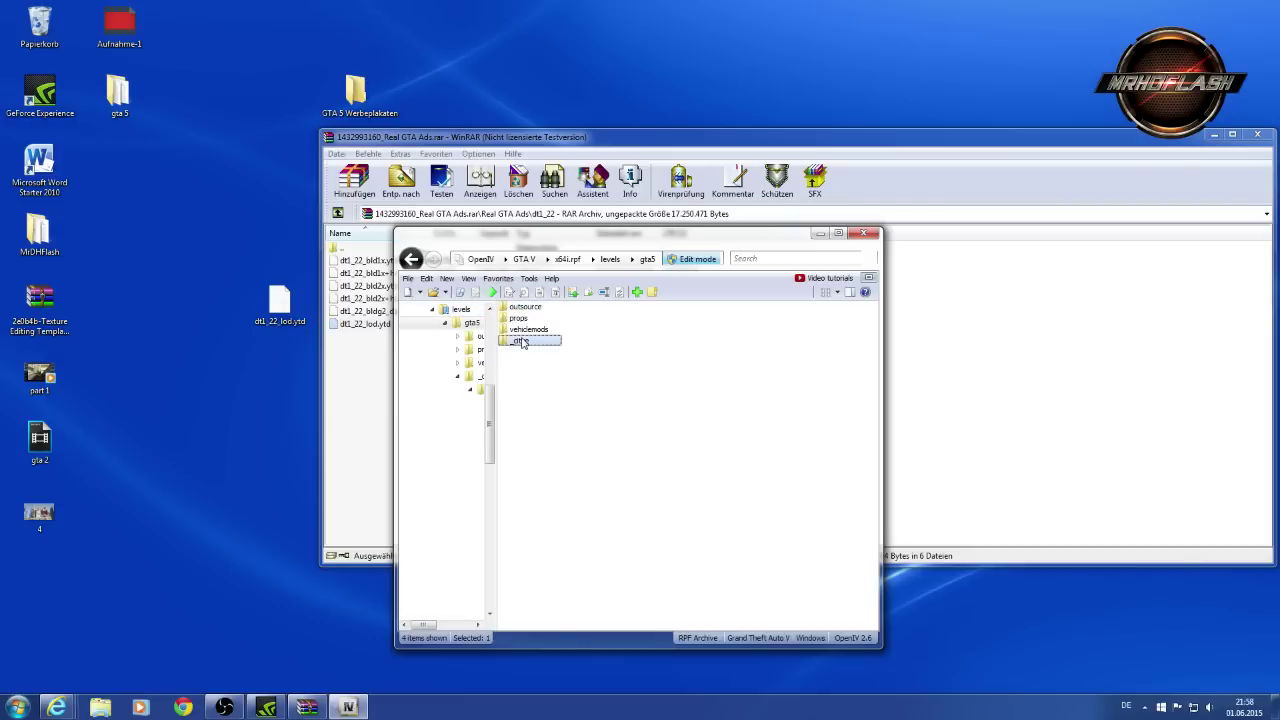
{"action": "double_click", "coordinate": [530, 318]}
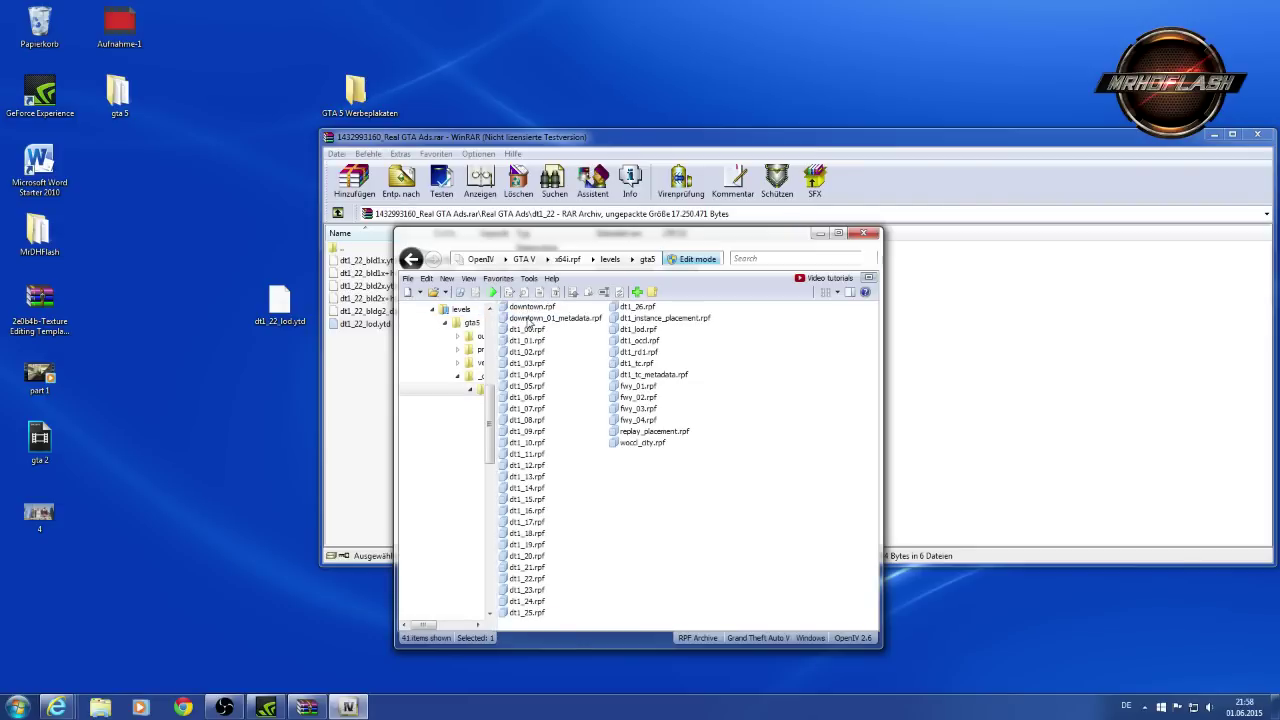
{"action": "double_click", "coordinate": [529, 580]}
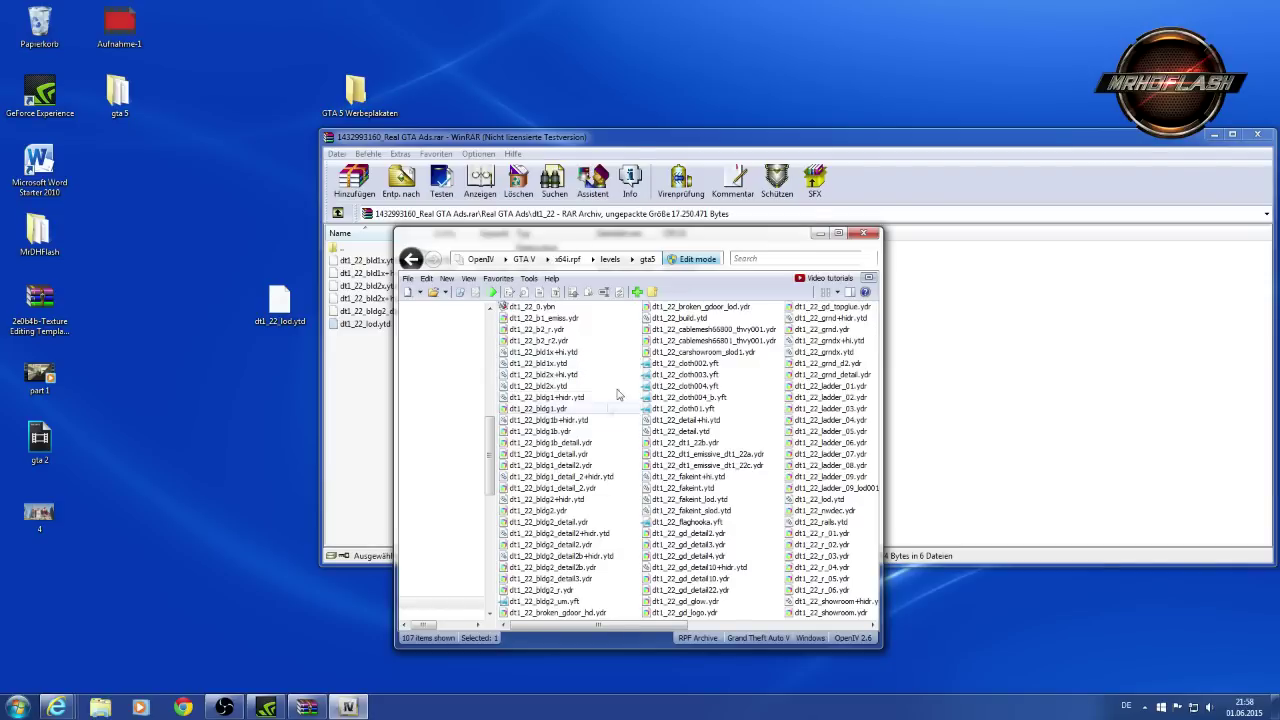
Step: Extract the original dt1_22_lod.ytd from dt1_22.rpf into the GTA 5 Werbeplakaten folder on the desktop
{"action": "right_click", "coordinate": [821, 502]}
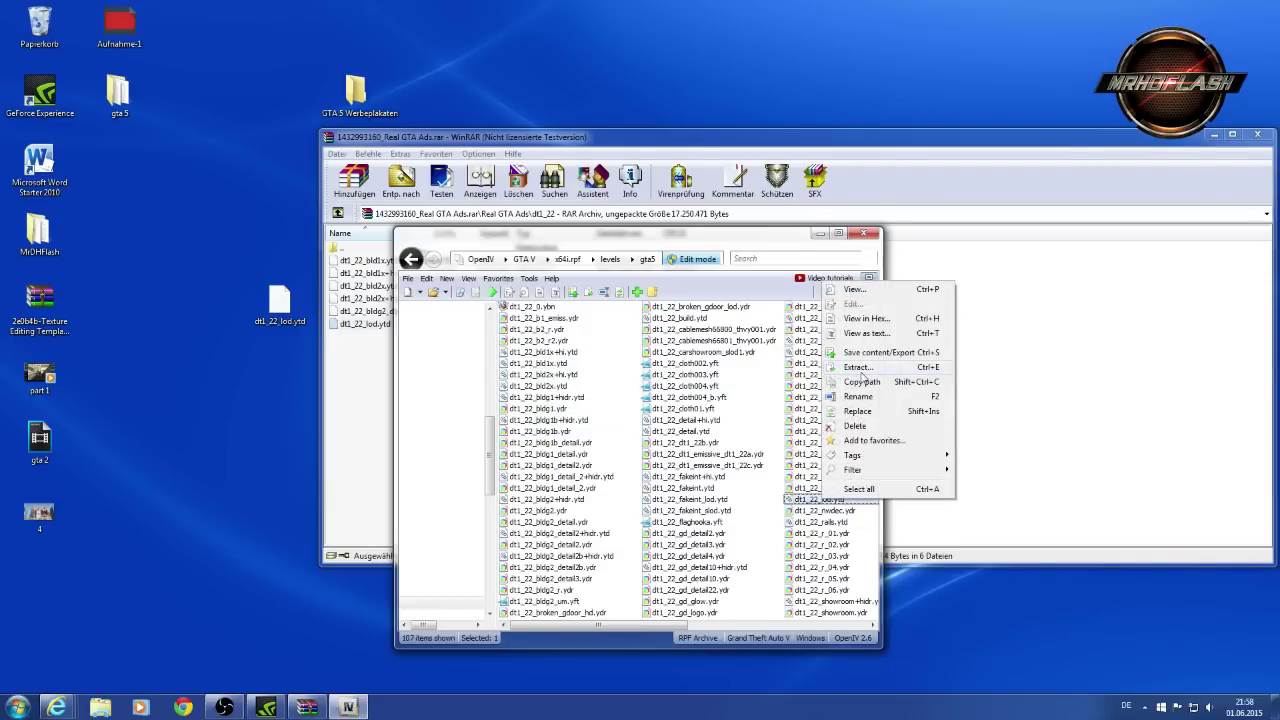
{"action": "left_click", "coordinate": [858, 368]}
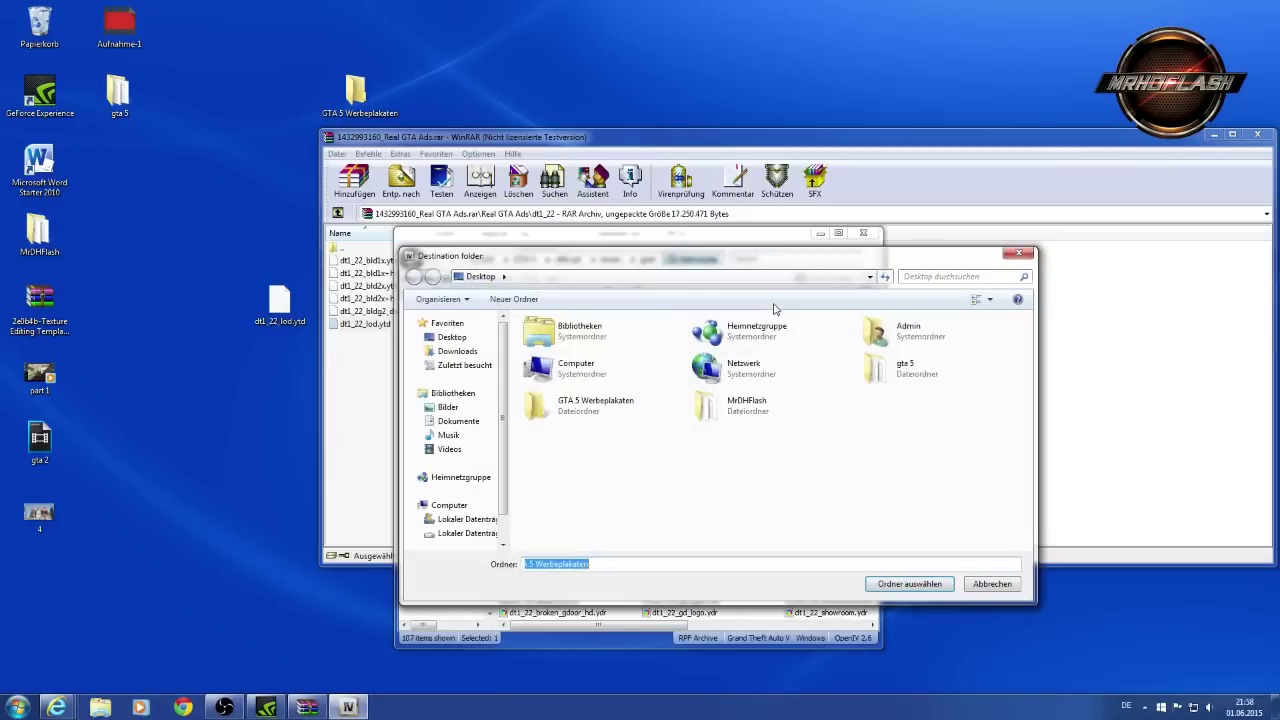
{"action": "left_click", "coordinate": [610, 408]}
{"action": "left_click", "coordinate": [906, 588]}
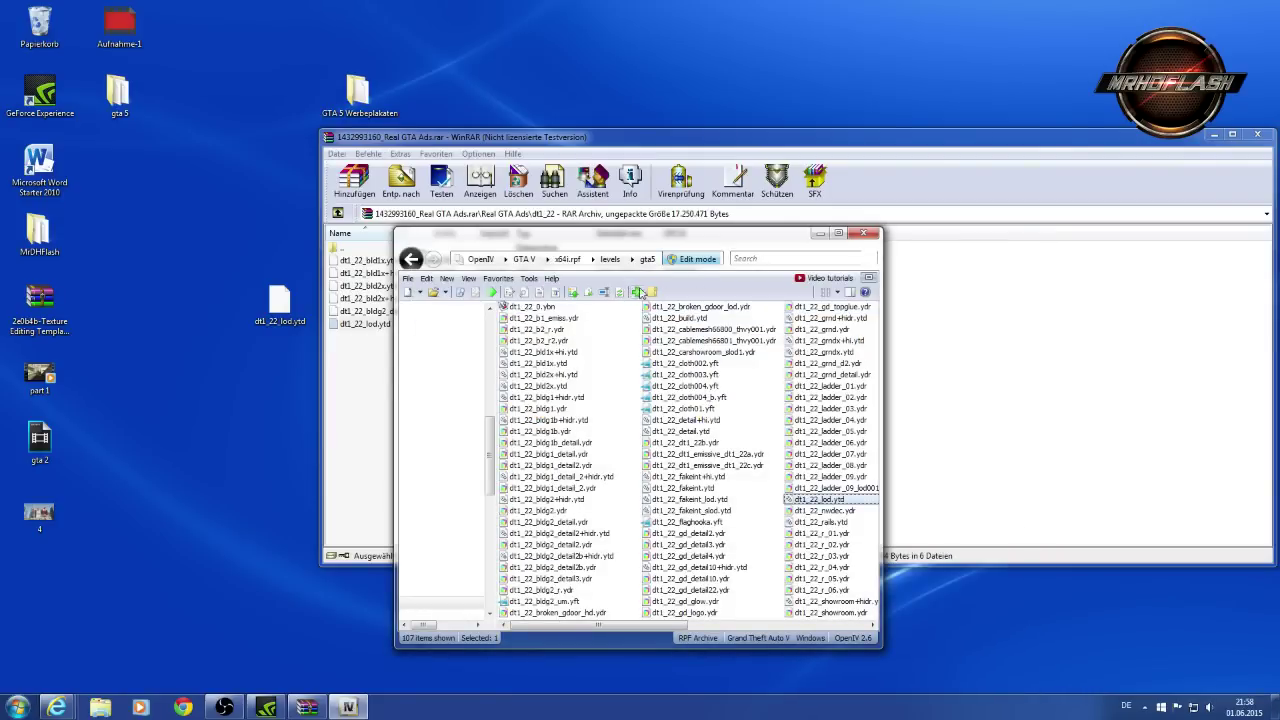
Step: Add the modded dt1_22_lod.ytd from the desktop to dt1_22.rpf and move its desktop copy to the recycle bin
{"action": "left_click", "coordinate": [638, 292]}
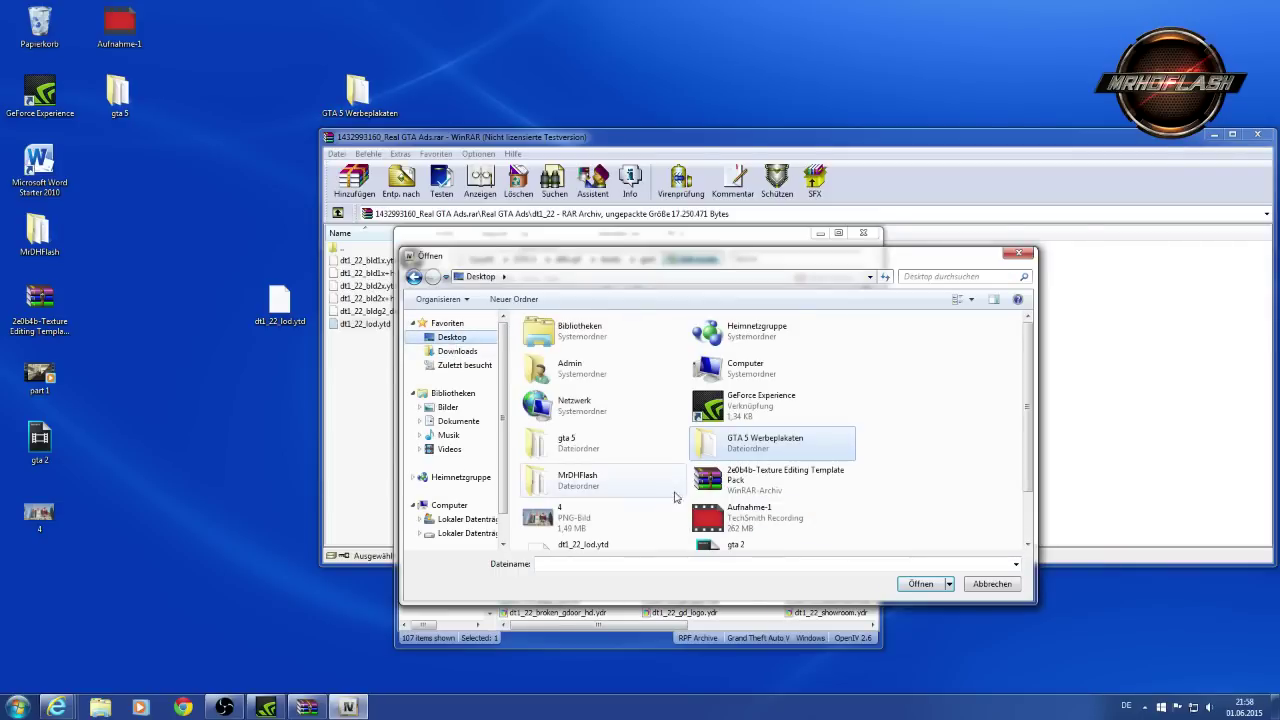
{"action": "left_click", "coordinate": [826, 531]}
{"action": "scroll", "coordinate": [826, 531], "scroll_direction": "down", "scroll_amount": 1}
{"action": "left_click", "coordinate": [597, 496]}
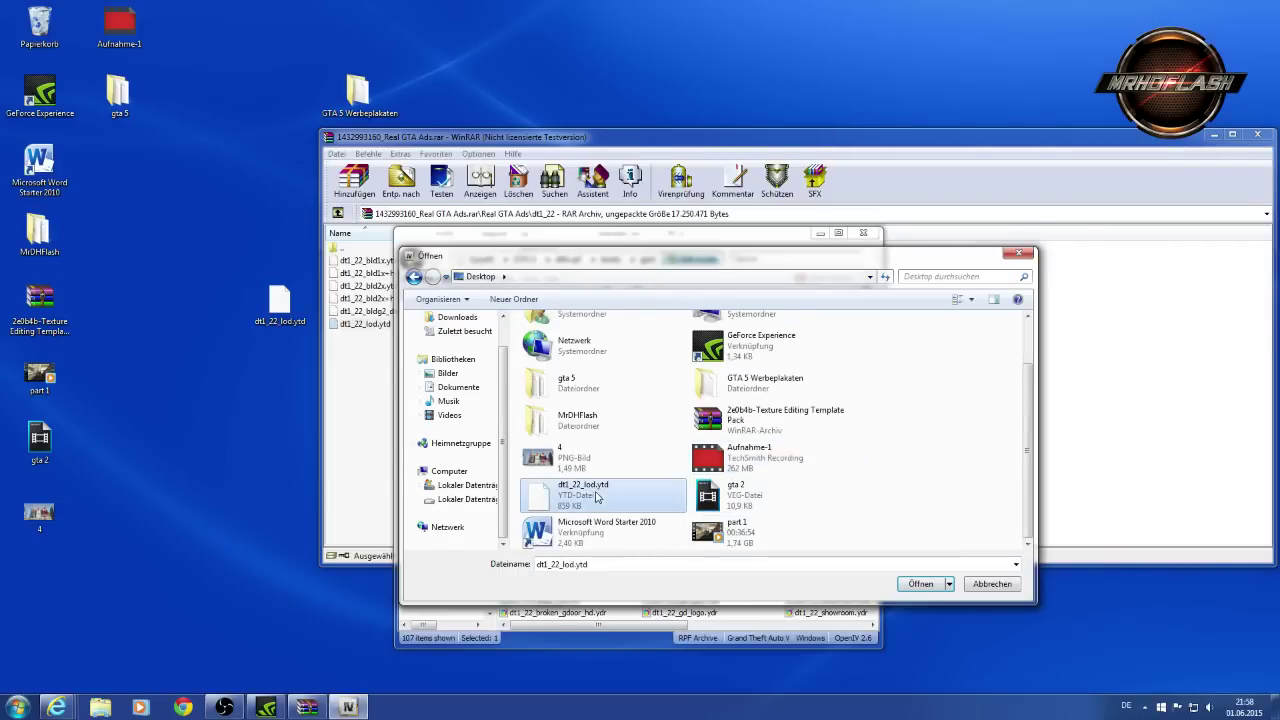
{"action": "left_click", "coordinate": [920, 584]}
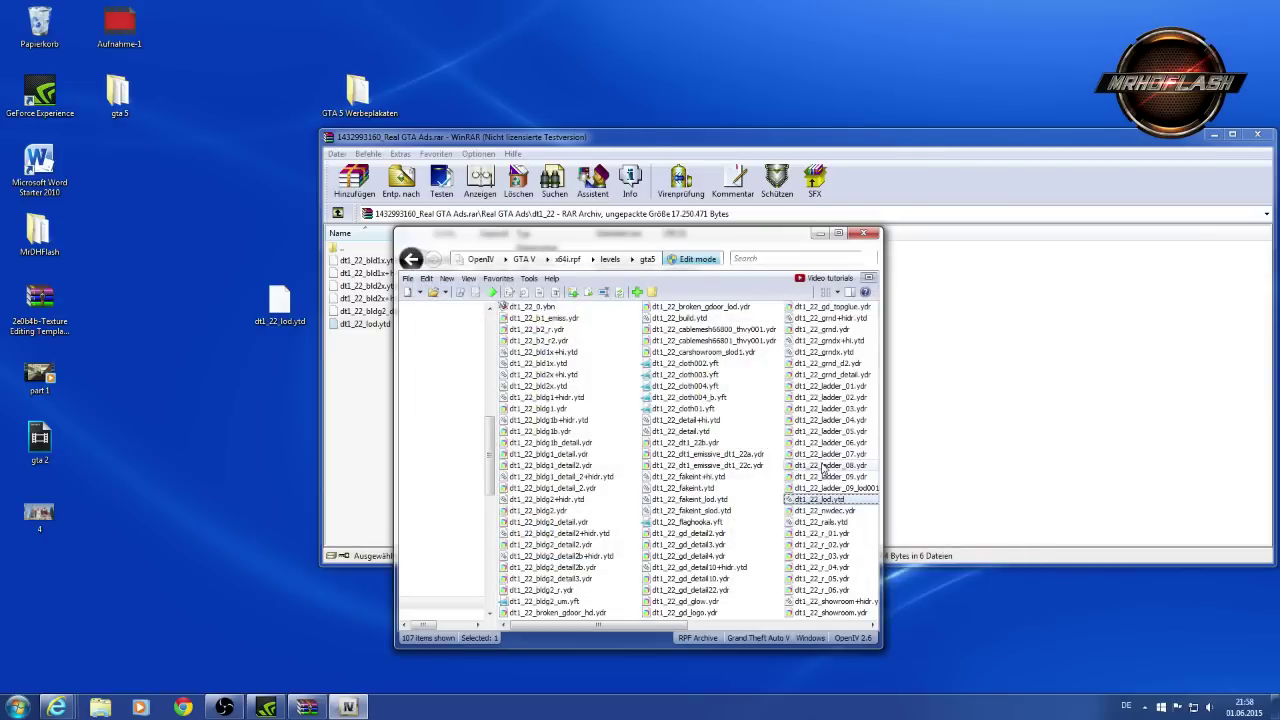
{"action": "left_click_drag", "start_coordinate": [279, 303], "coordinate": [38, 26]}
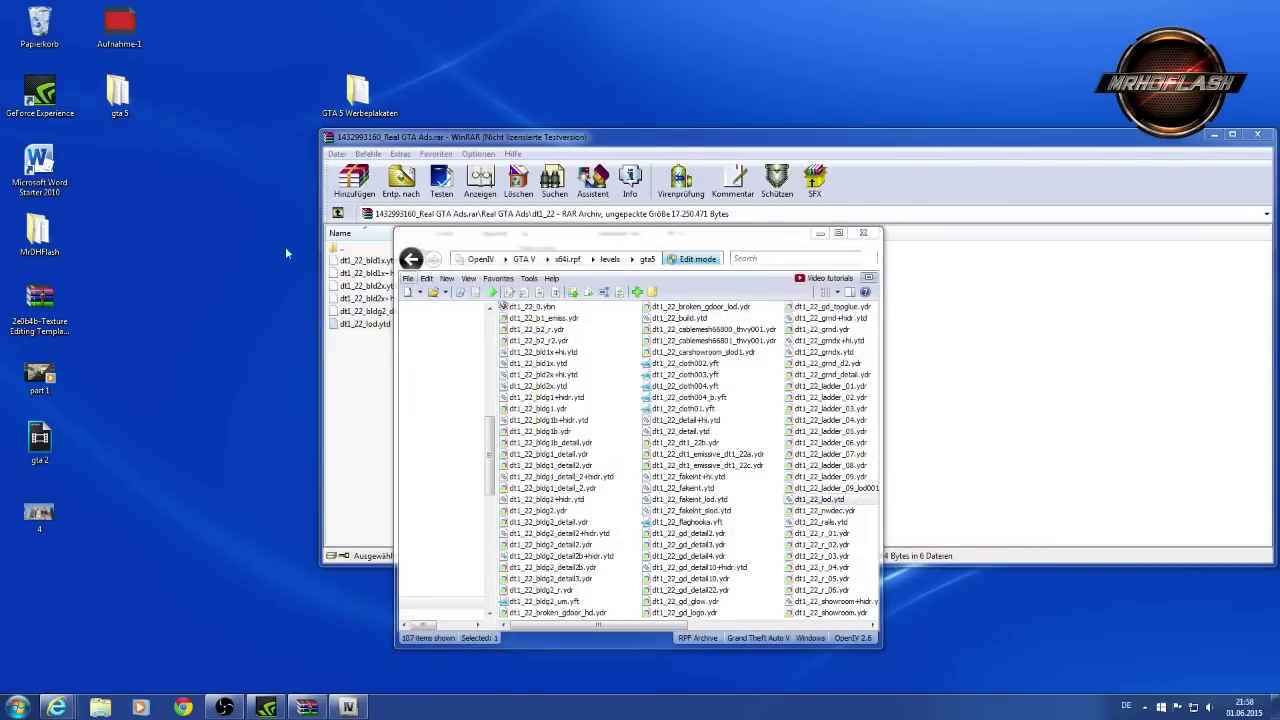
Step: Extract the dt1_22_bldg2_detail YTD file from the WinRAR archive to the desktop and minimize the archive window
{"action": "left_click_drag", "start_coordinate": [352, 312], "coordinate": [200, 258]}
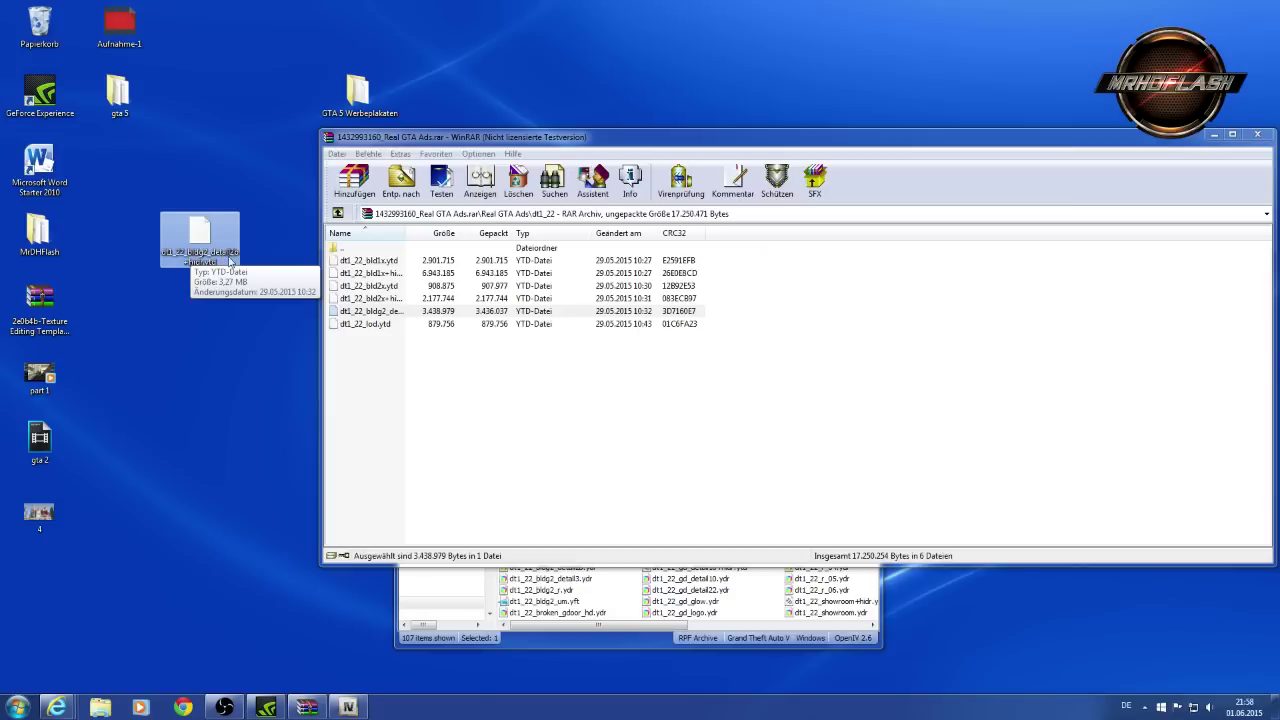
{"action": "left_click", "coordinate": [1214, 137]}
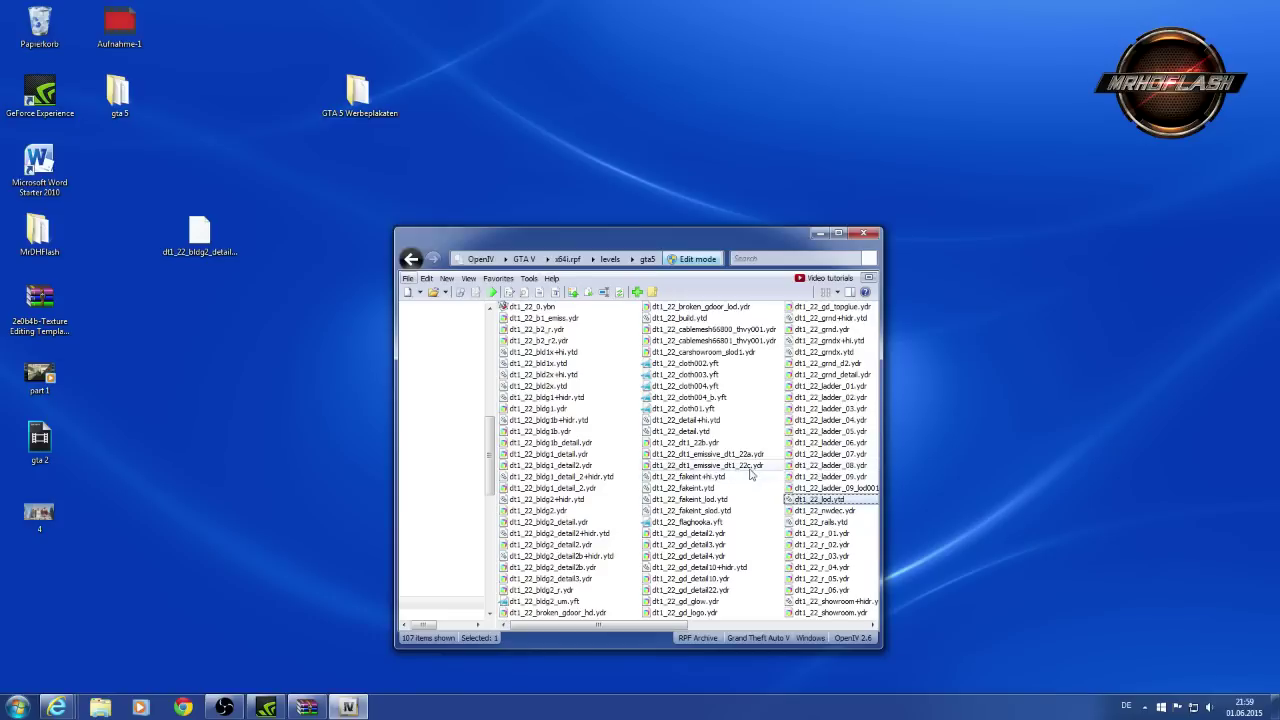
{"action": "left_click", "coordinate": [531, 386]}
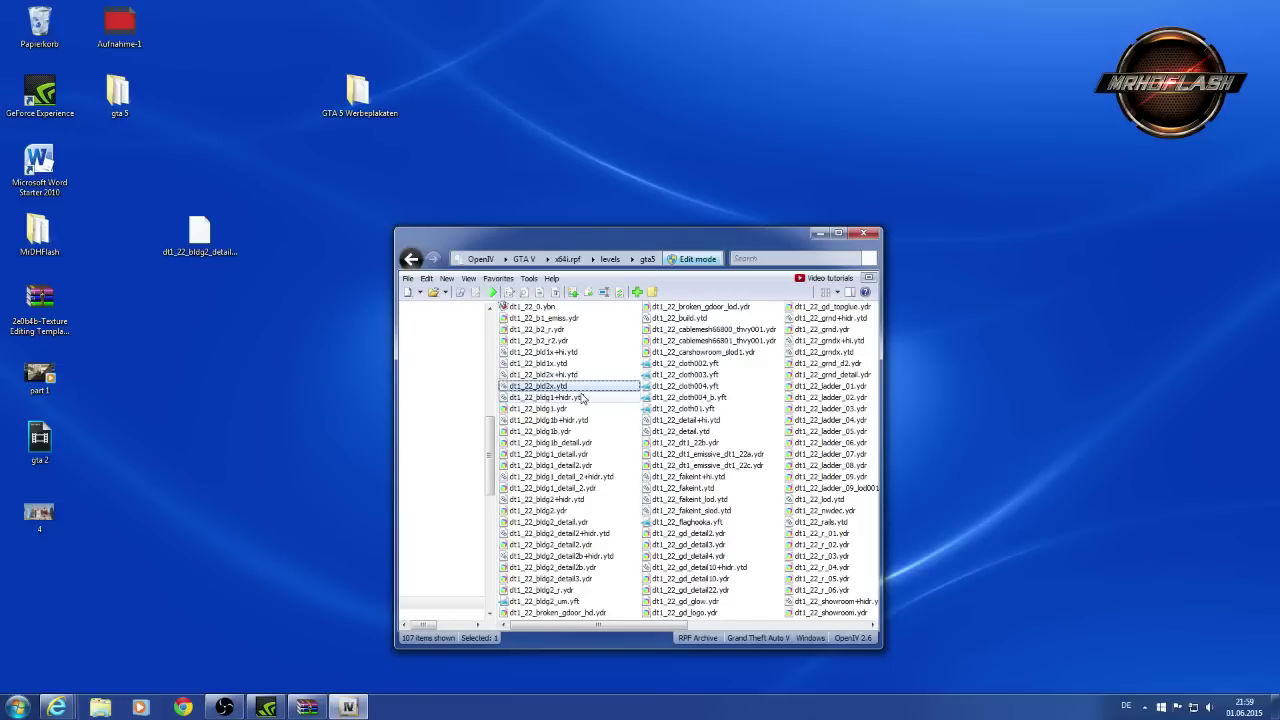
{"action": "left_click", "coordinate": [225, 257]}
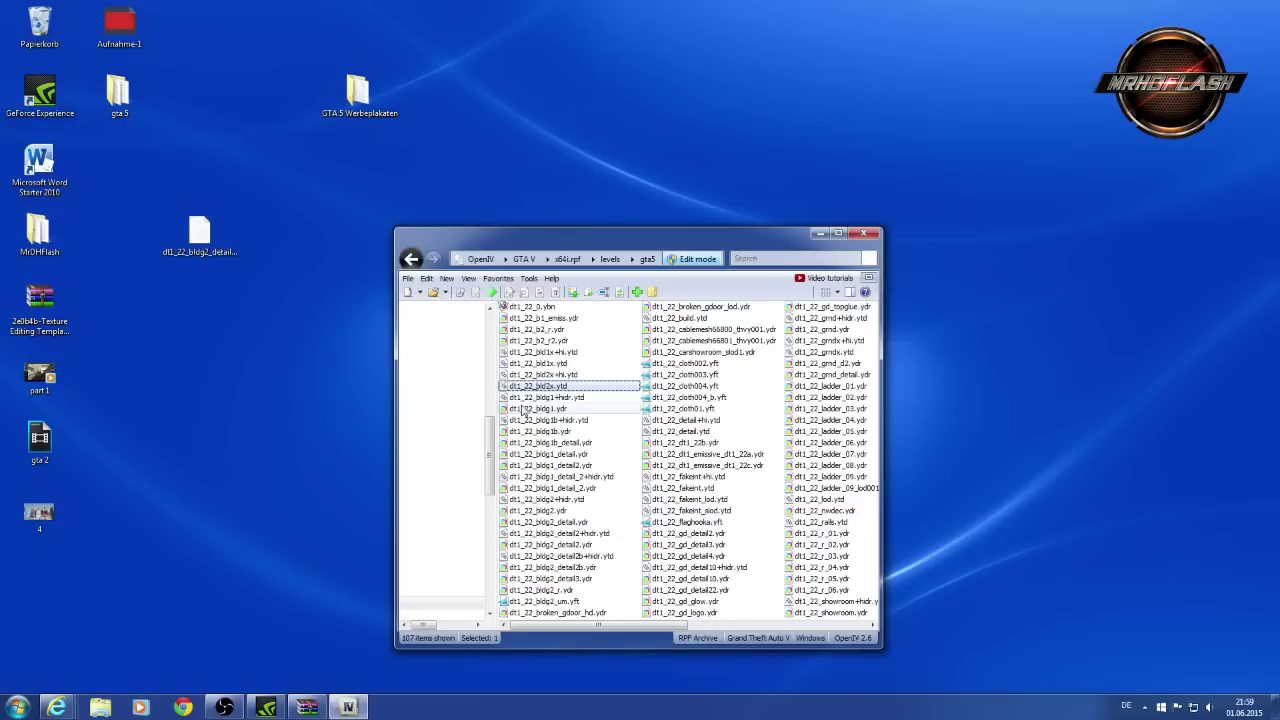
Step: Extract the original dt1_22_bldg2_detail2b+hidr.ytd from dt1_22.rpf into the GTA 5 Werbeplakaten folder on the desktop
{"action": "left_click", "coordinate": [566, 536]}
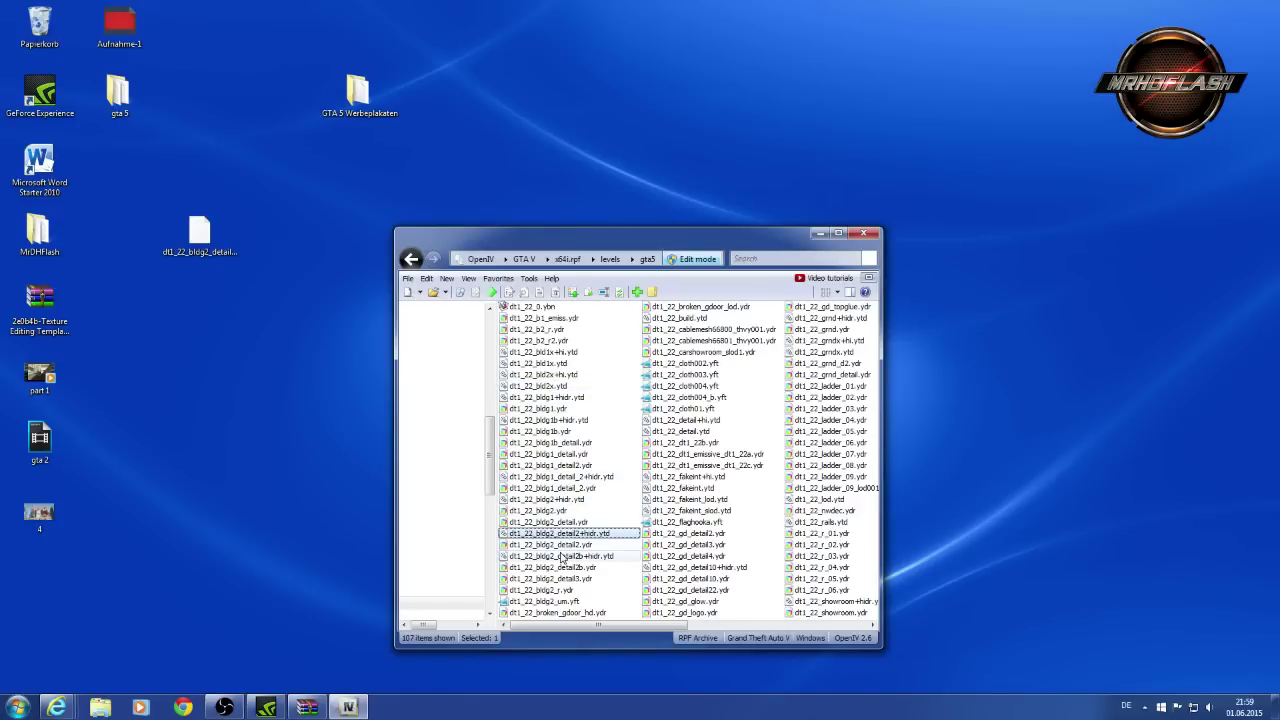
{"action": "left_click", "coordinate": [220, 262]}
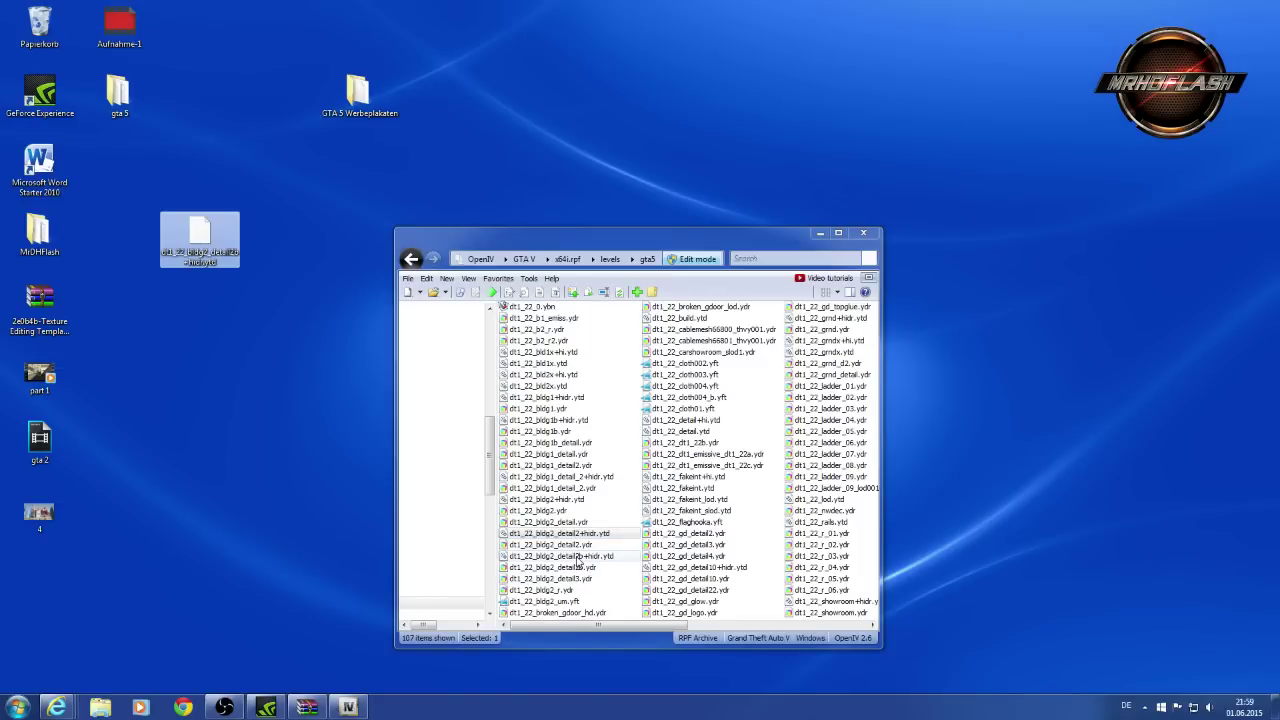
{"action": "left_click", "coordinate": [577, 558]}
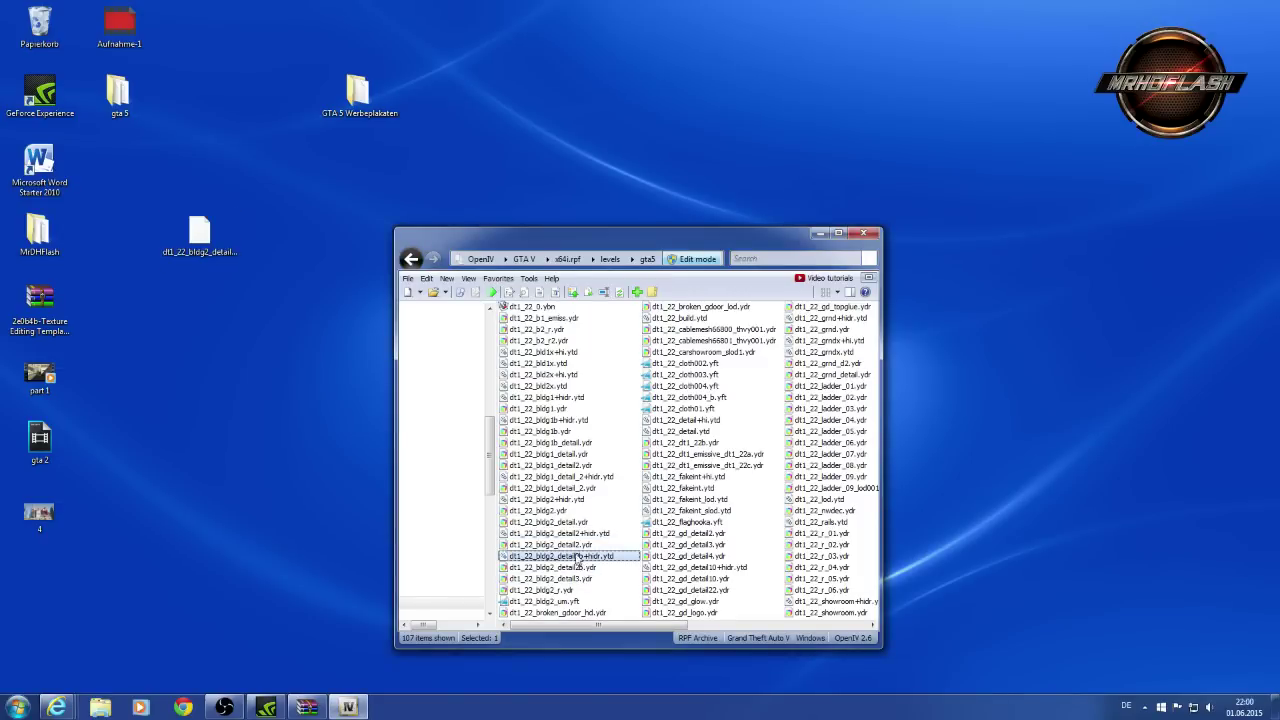
{"action": "right_click", "coordinate": [584, 557]}
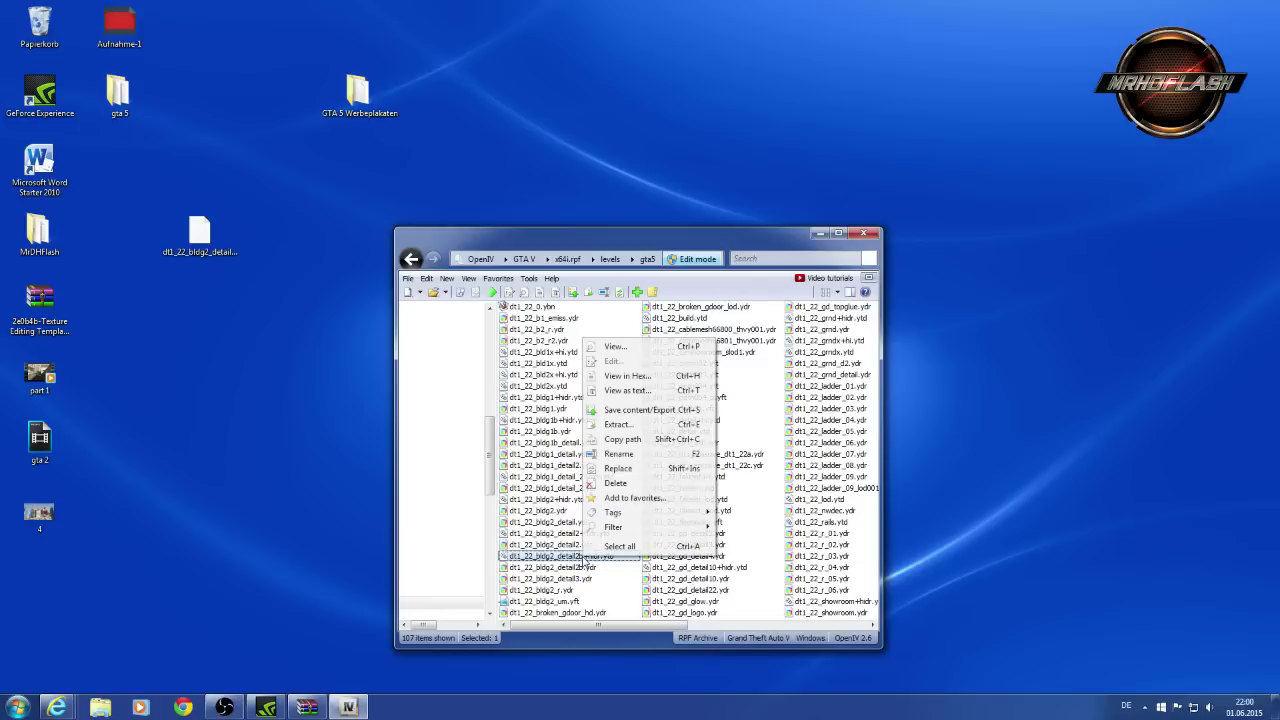
{"action": "left_click", "coordinate": [637, 428]}
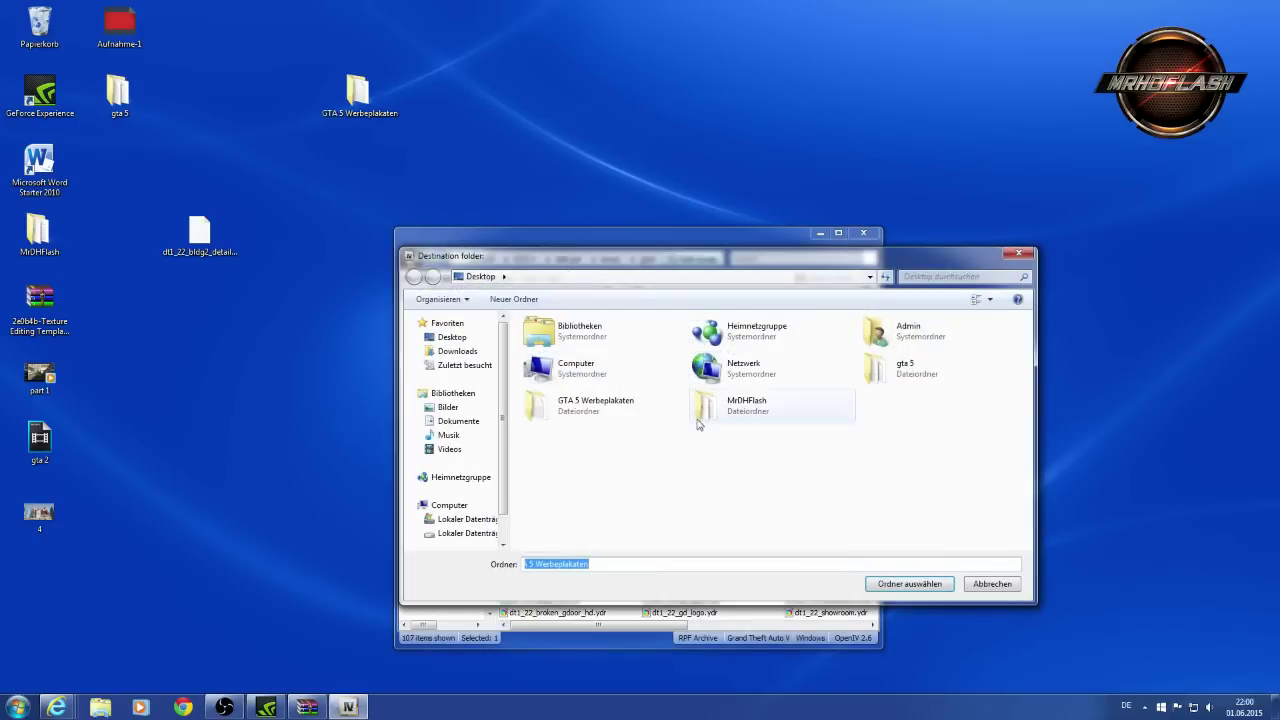
{"action": "left_click", "coordinate": [630, 410]}
{"action": "left_click", "coordinate": [874, 588]}
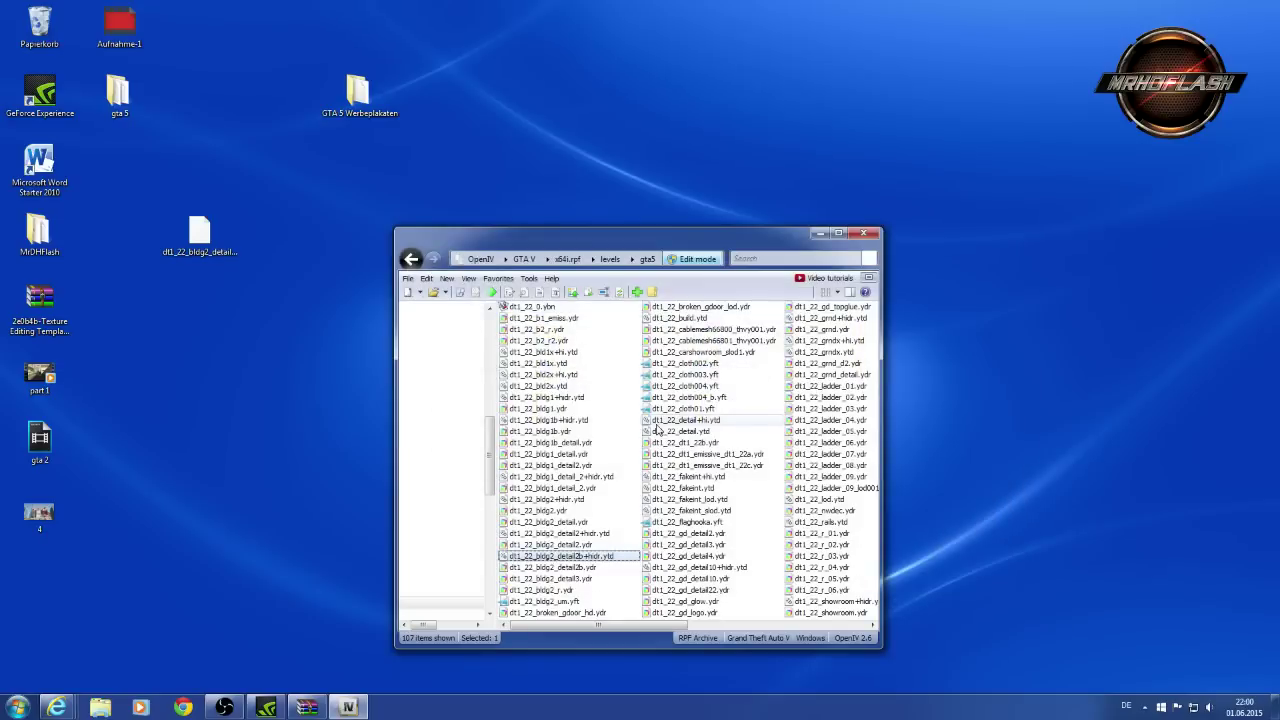
Step: Add the modded dt1_22_bldg2_detail2b+hidr.ytd from the desktop to dt1_22.rpf
{"action": "left_click", "coordinate": [636, 292]}
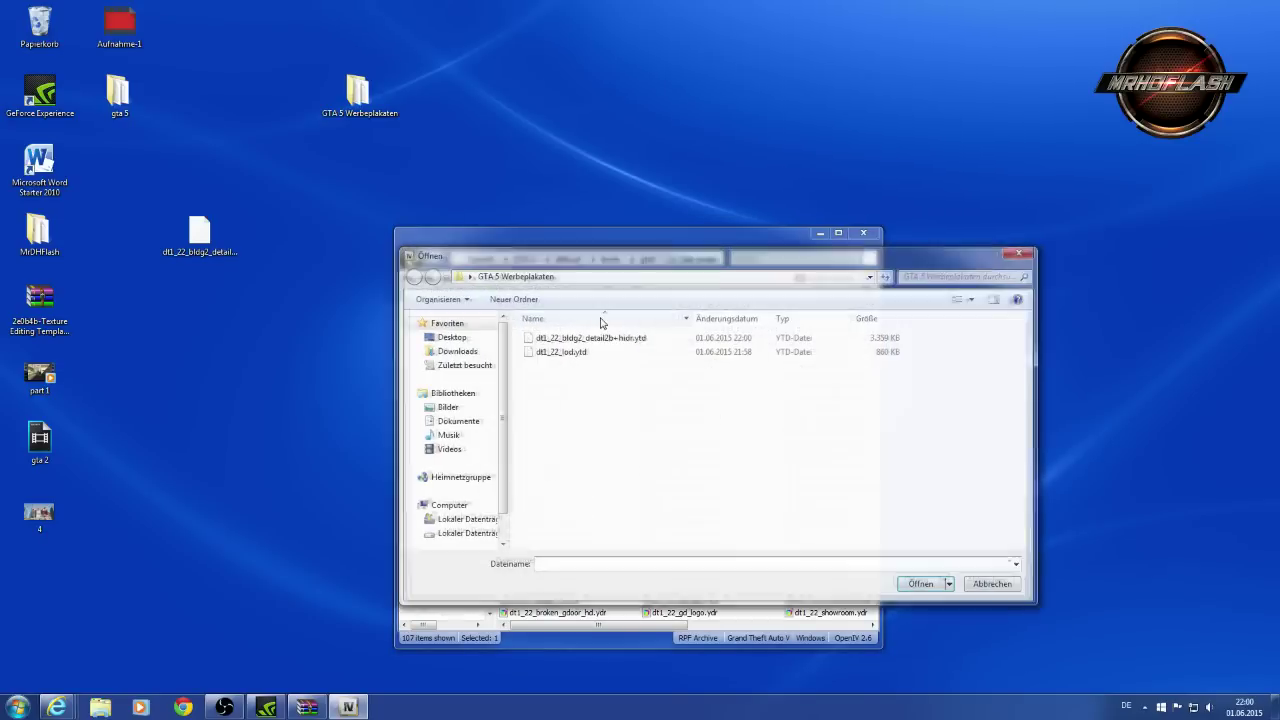
{"action": "left_click", "coordinate": [452, 340]}
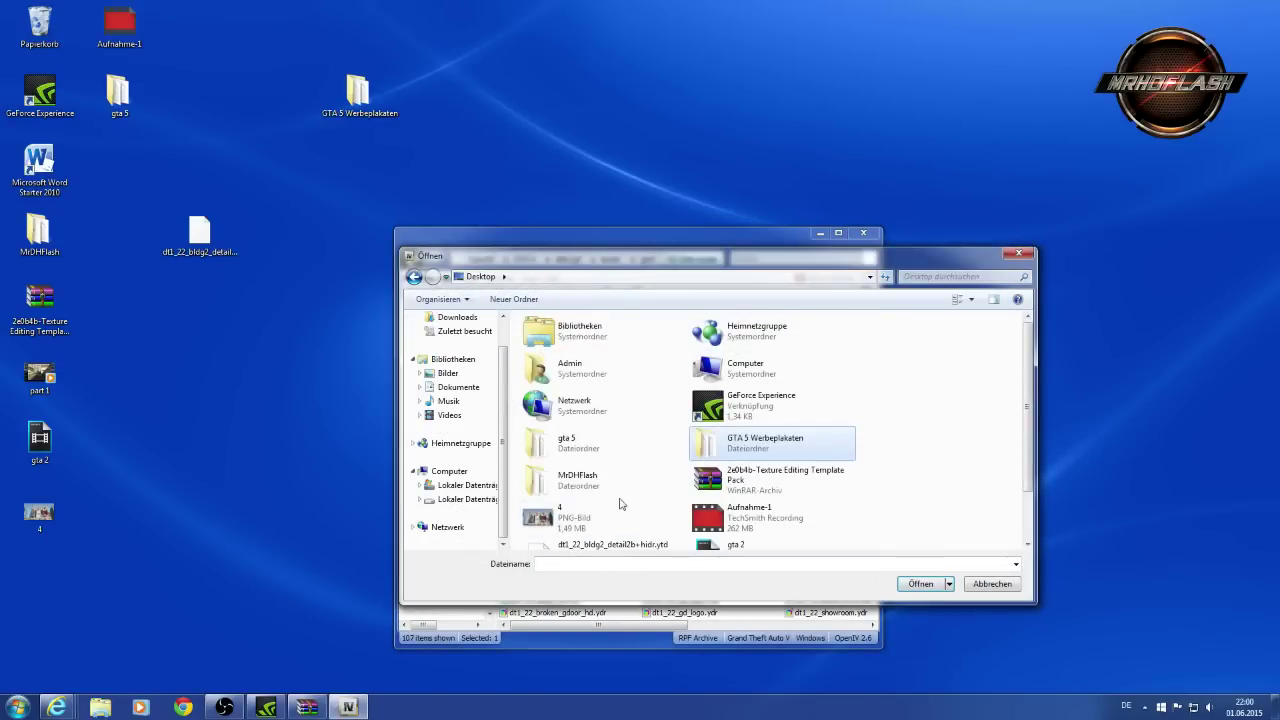
{"action": "left_click", "coordinate": [606, 546]}
{"action": "left_click", "coordinate": [943, 583]}
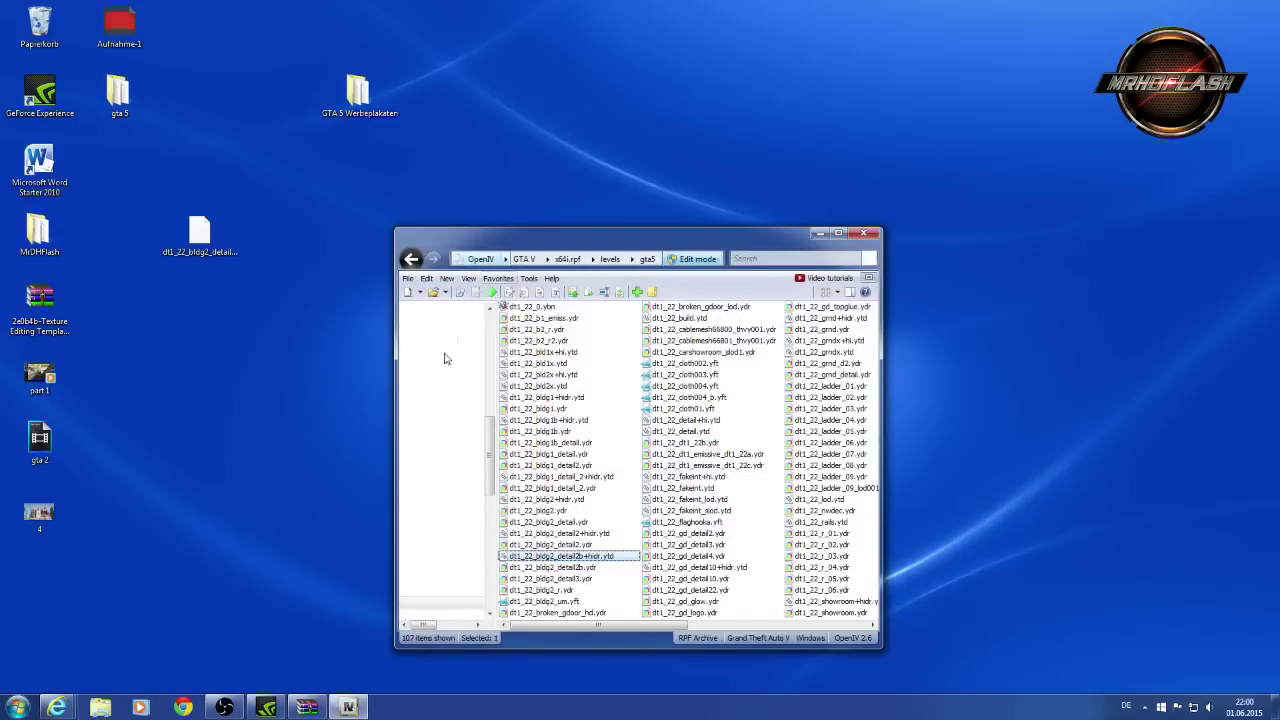
Step: Close the WinRAR archive and OpenIV windows and move the desktop copy of dt1_22_bldg2_detail2b+hidr.ytd to the recycle bin
{"action": "left_click", "coordinate": [307, 707]}
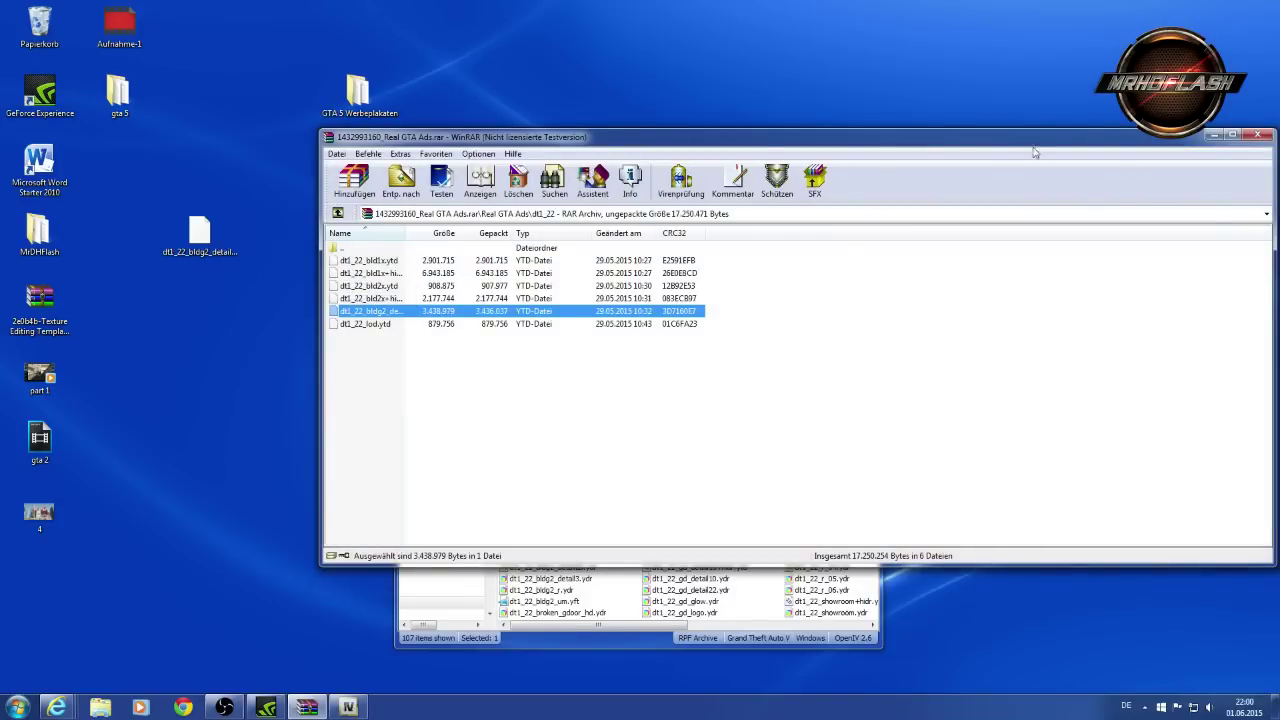
{"action": "left_click", "coordinate": [1257, 134]}
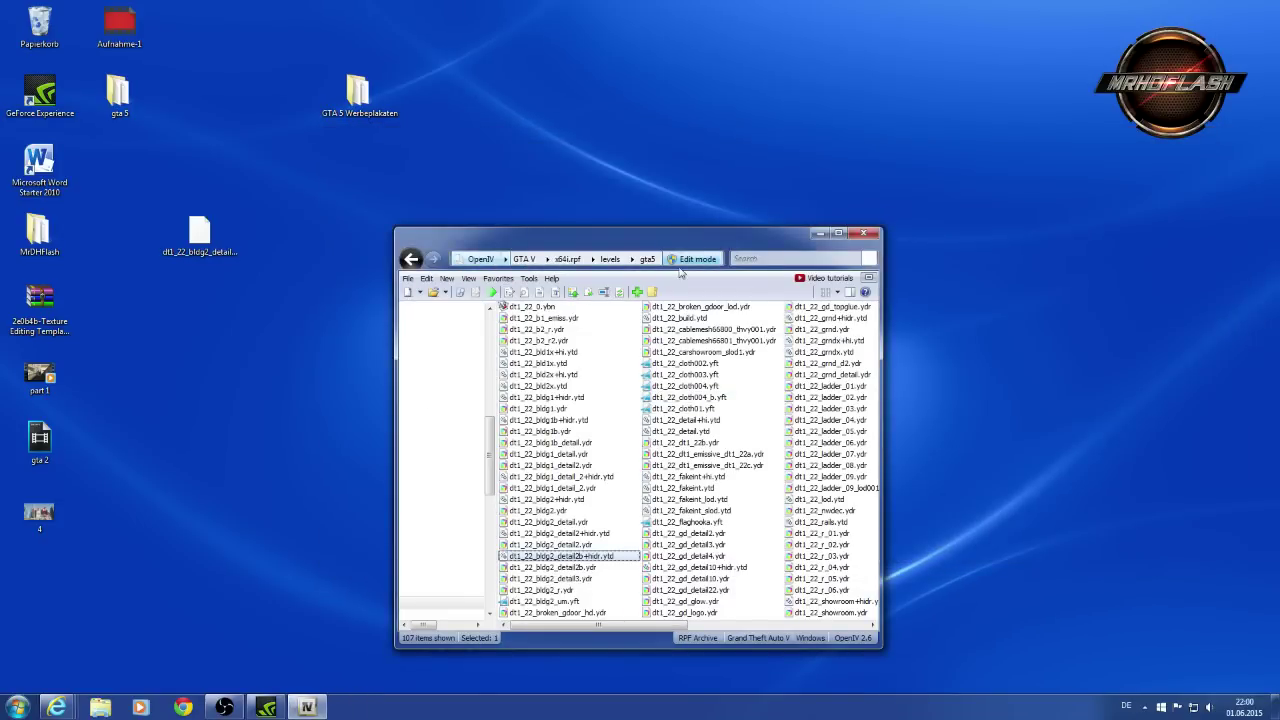
{"action": "left_click", "coordinate": [863, 233]}
{"action": "left_click", "coordinate": [200, 235]}
{"action": "left_click_drag", "start_coordinate": [200, 238], "coordinate": [40, 30]}
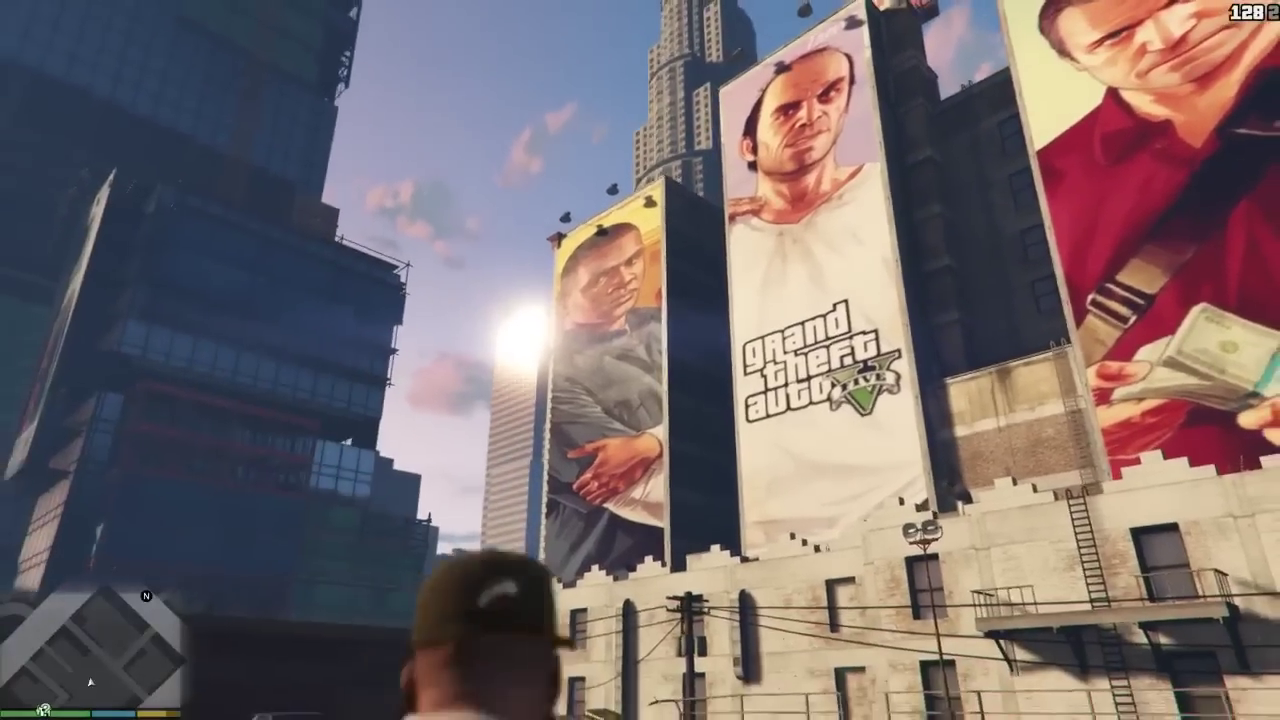
{"action": "key", "text": "f"}
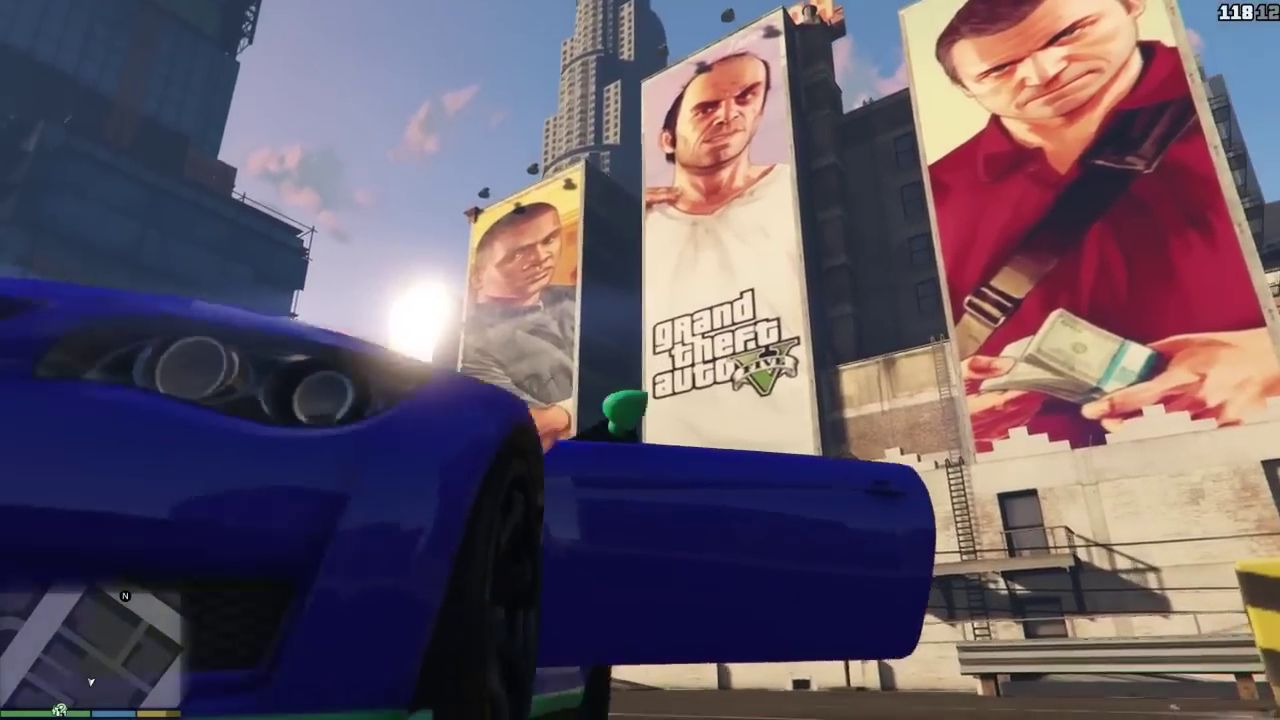